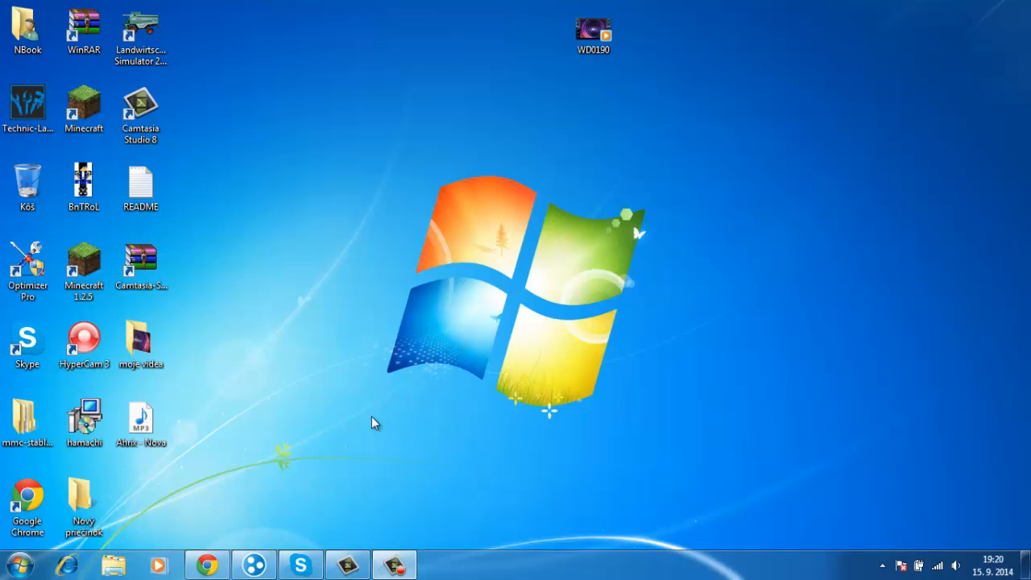
- Switch to Camtasia Studio, open the media Library and look through its music folders and the Theme - All Polished folder
click(352, 567)
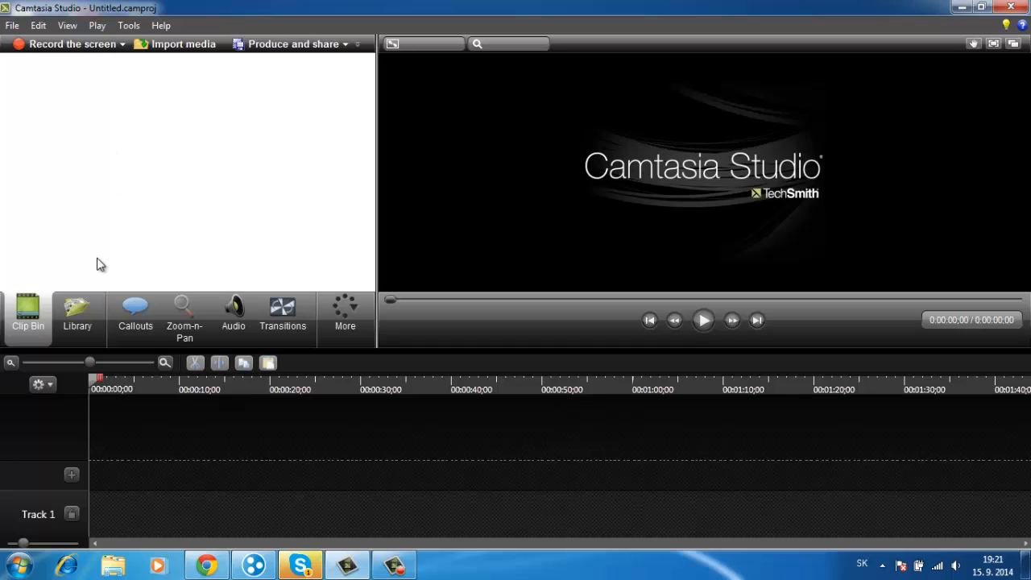
click(78, 310)
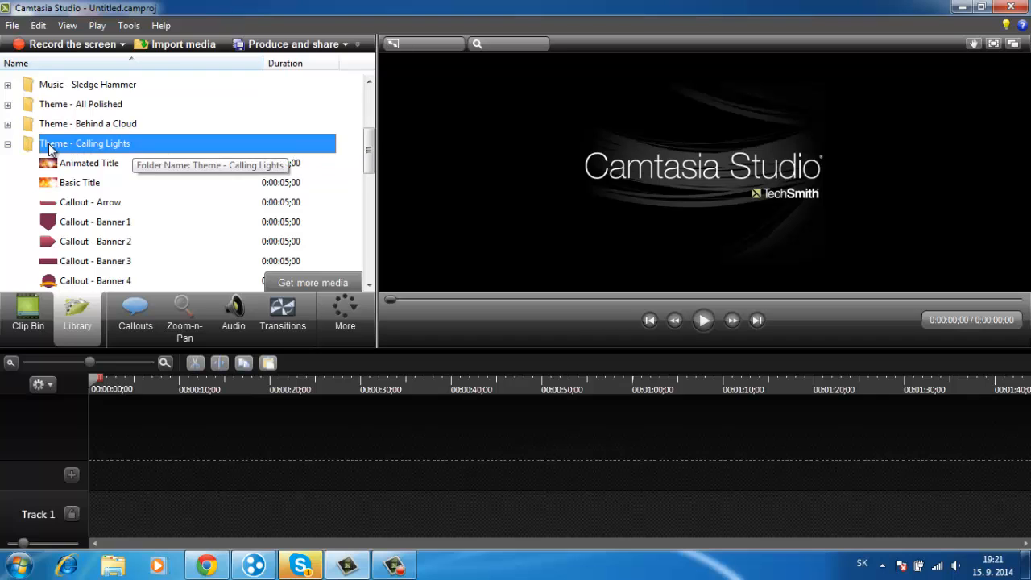
double_click(53, 145)
drag(366, 164, 366, 90)
click(292, 140)
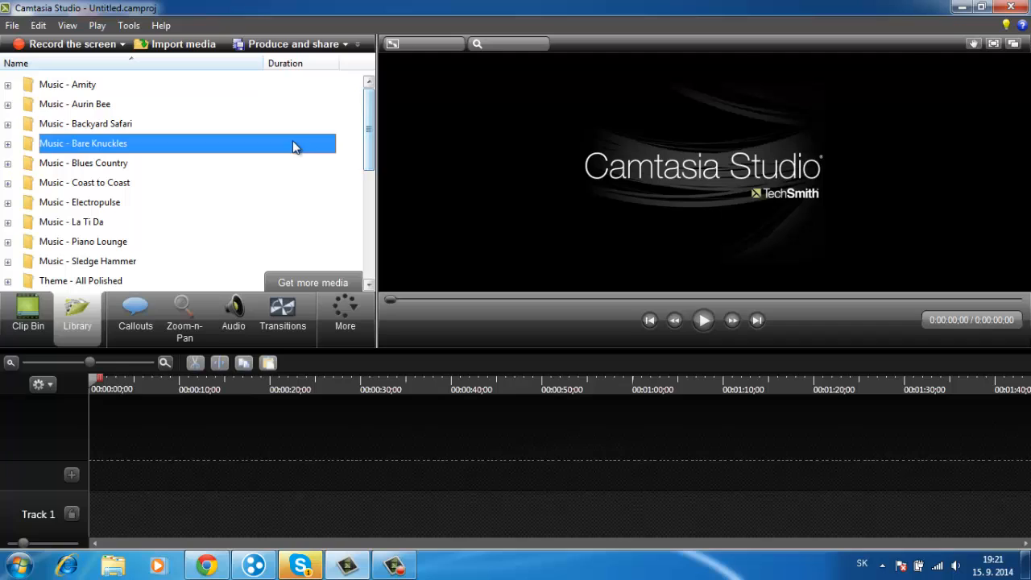
click(351, 216)
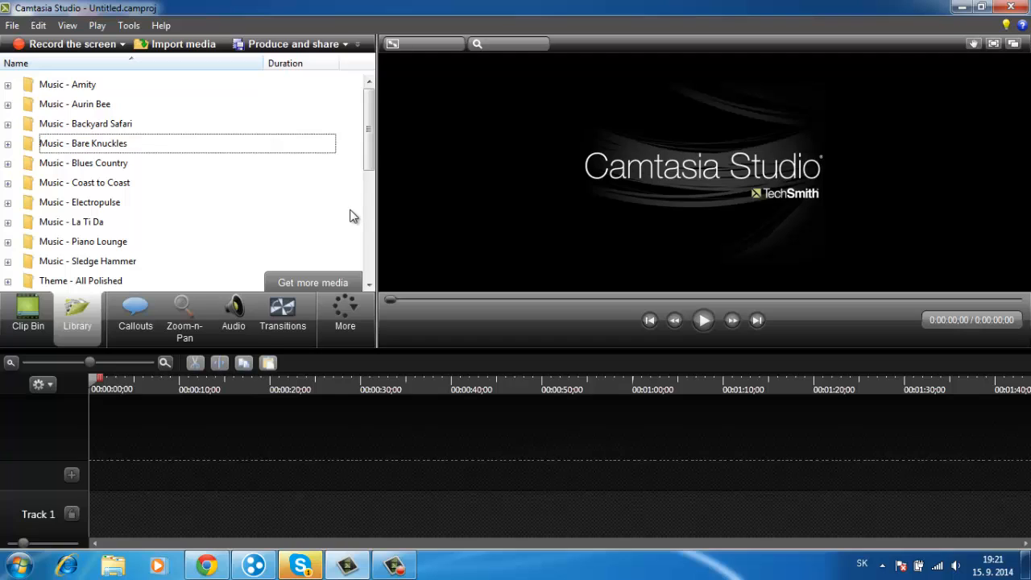
drag(371, 137, 371, 164)
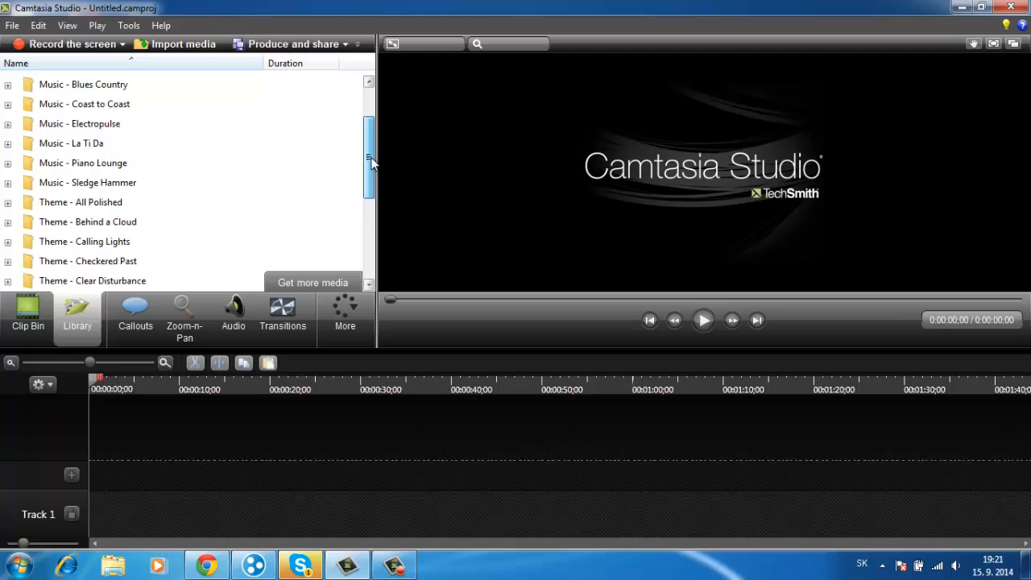
double_click(88, 202)
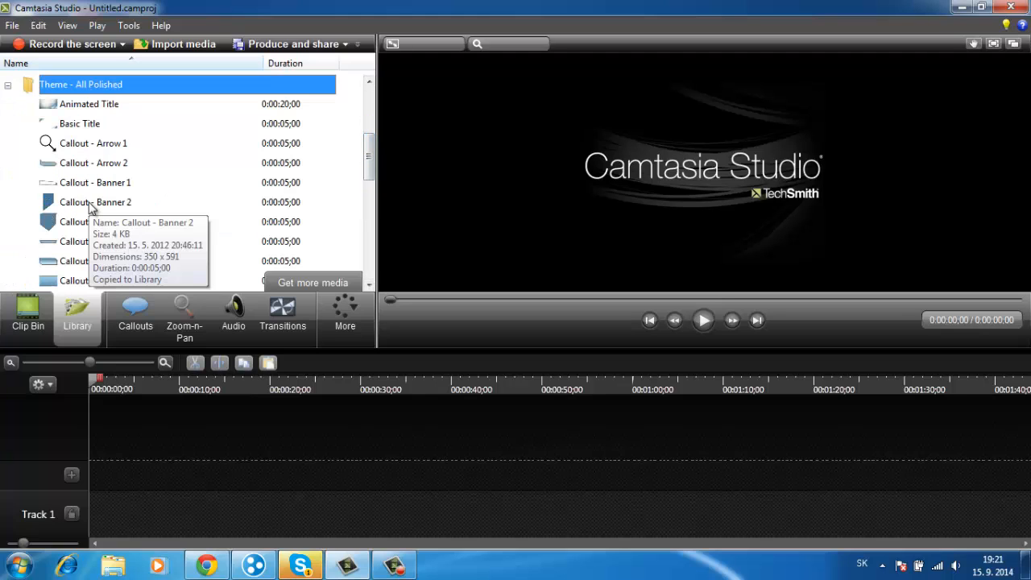
drag(371, 159, 368, 221)
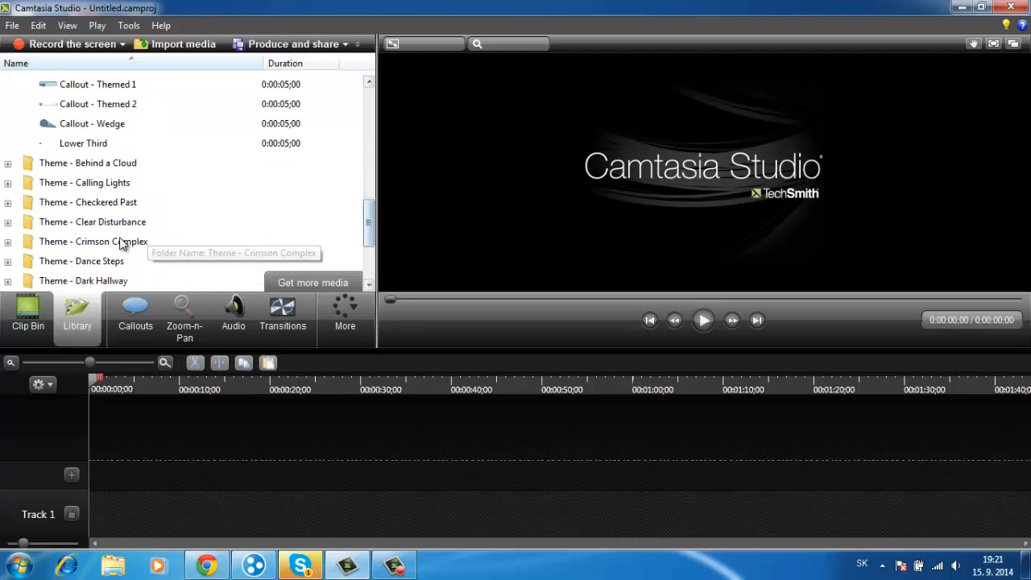
- Expand the Theme - Calling Lights folder and preview its Animated Title for a few seconds
double_click(86, 184)
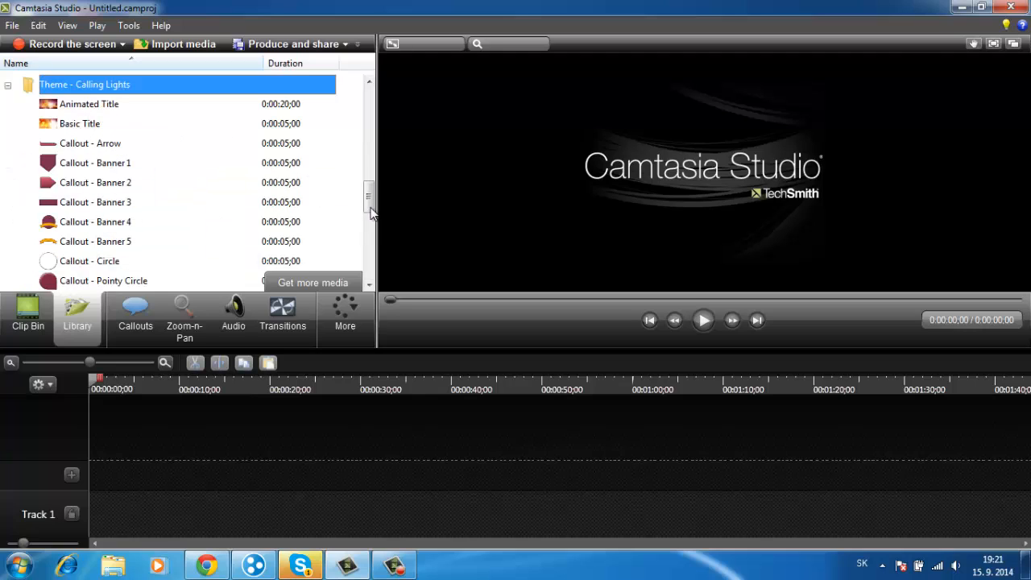
scroll(372, 211, up, 1)
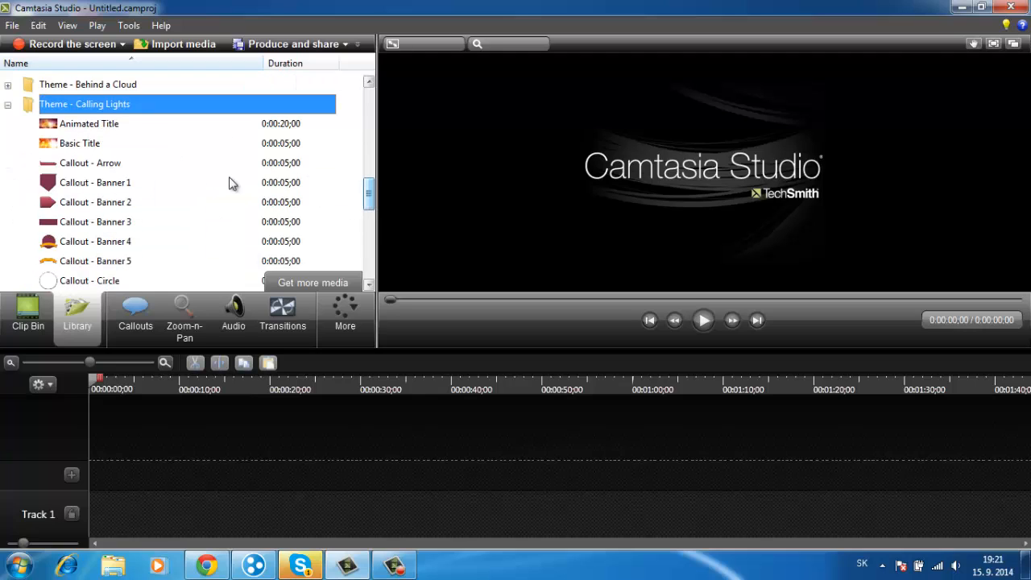
double_click(103, 129)
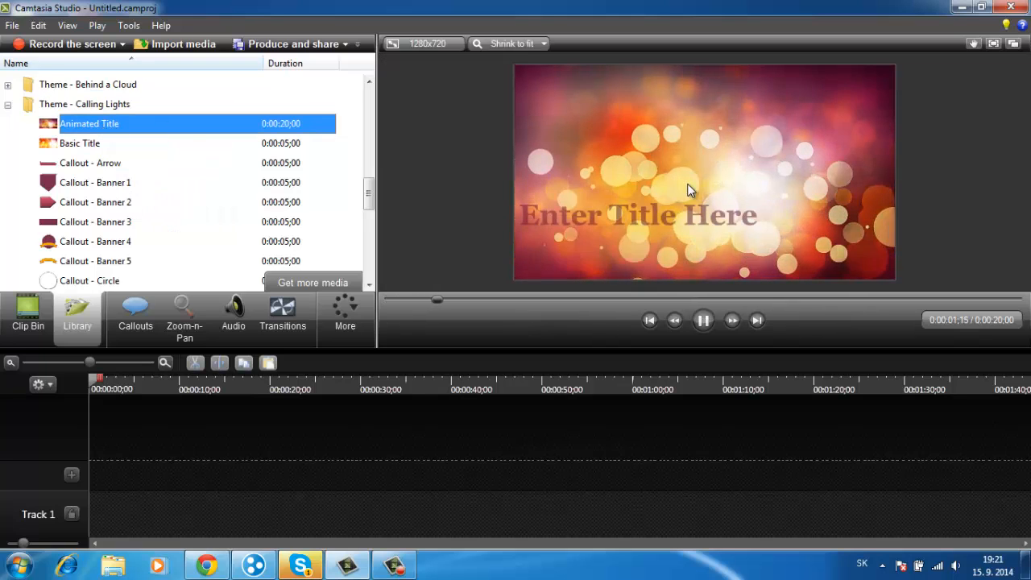
click(703, 319)
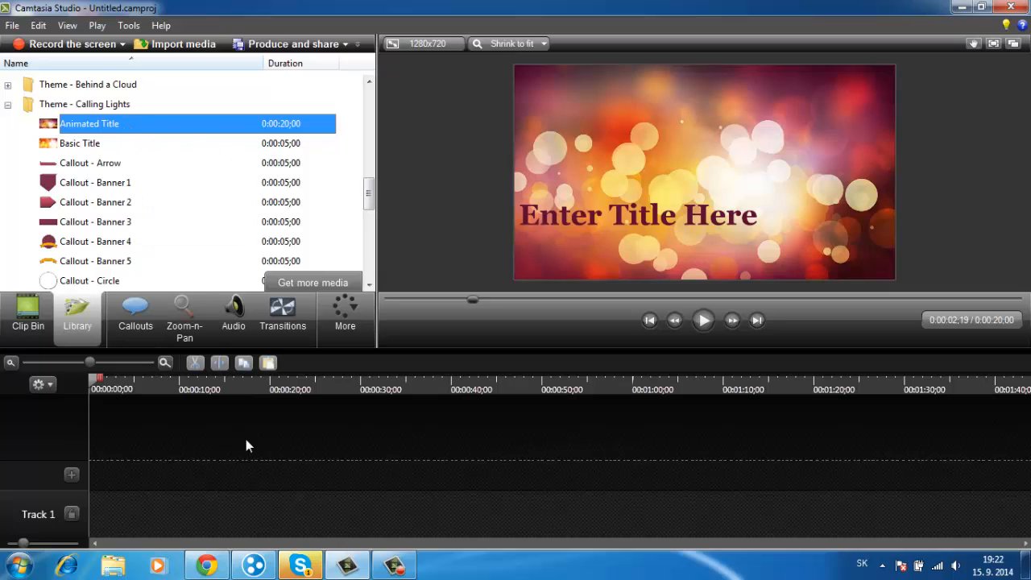
- Add the Calling Lights Animated Title to the timeline at the playhead, with 1280 x 720 YouTube & Screencast editing dimensions
right_click(109, 123)
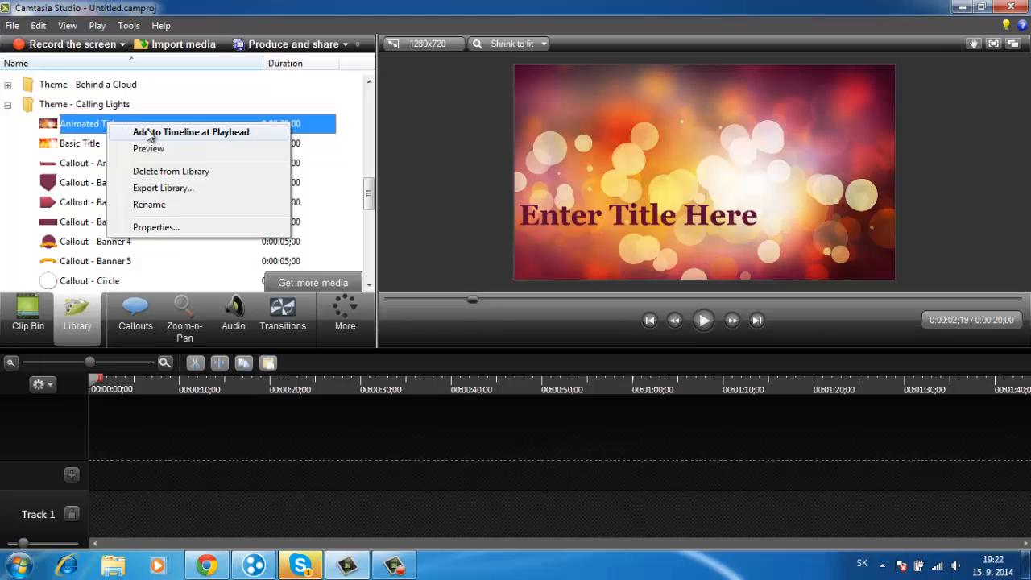
click(148, 132)
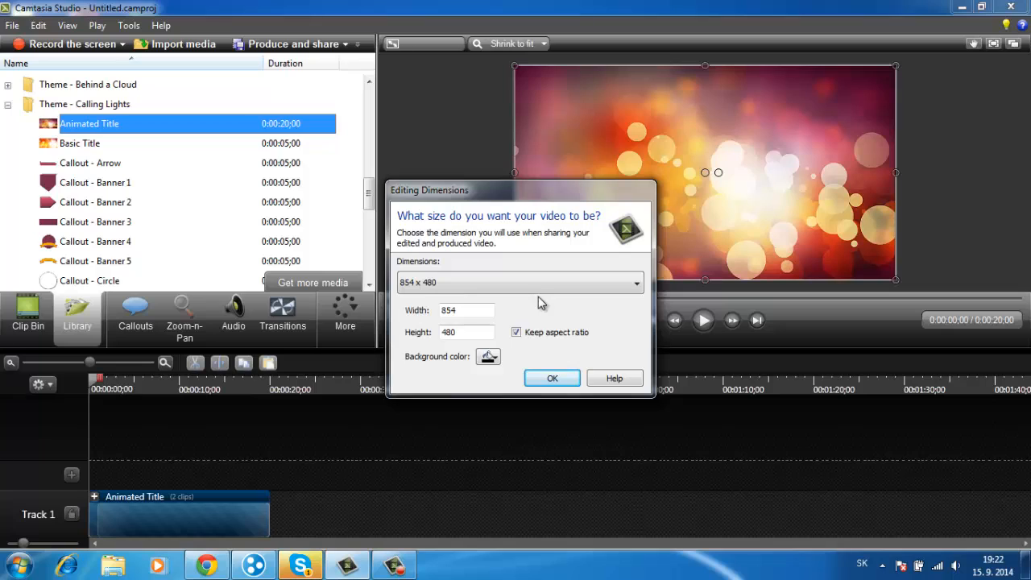
click(515, 286)
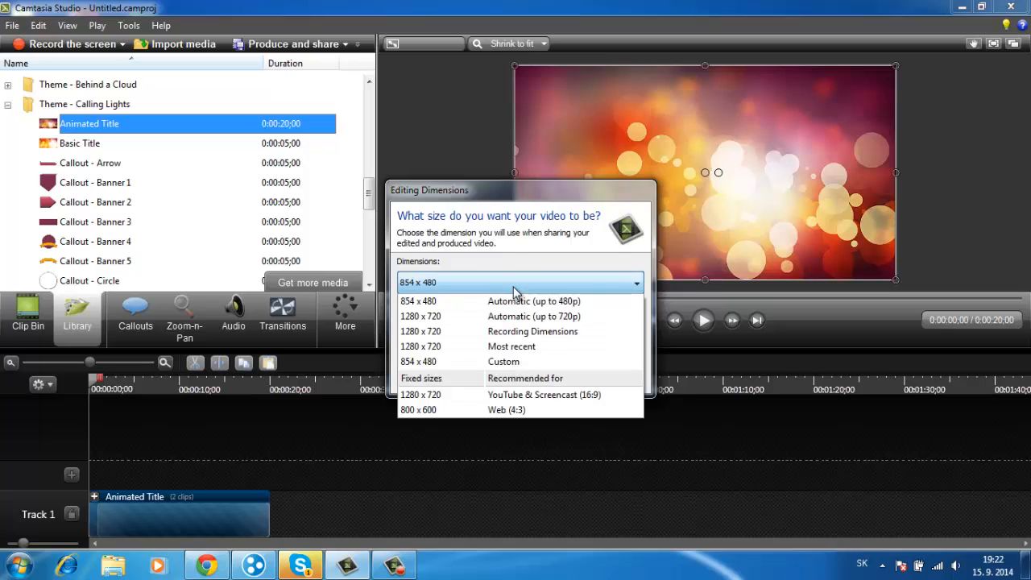
click(468, 400)
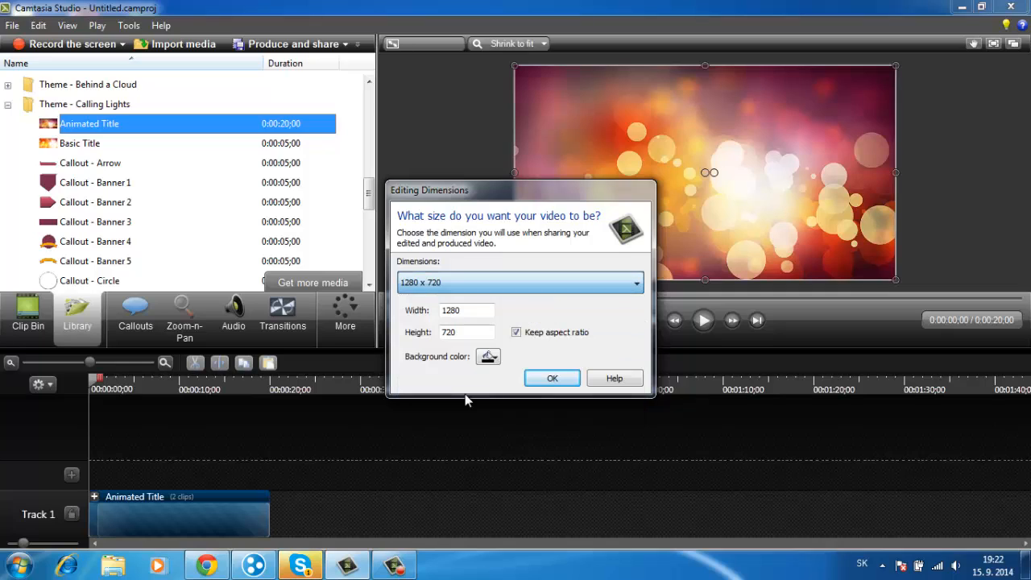
click(549, 378)
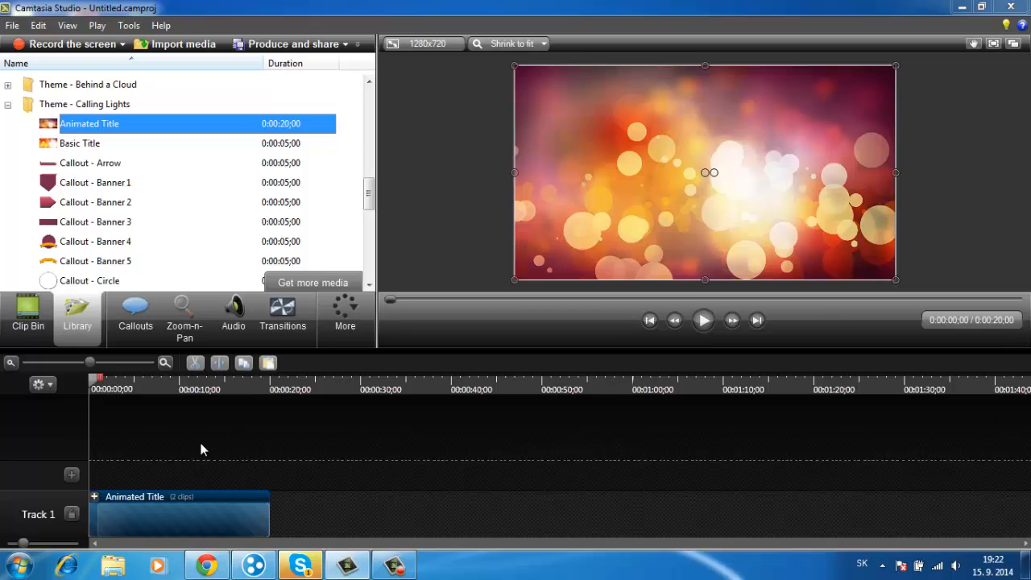
- Play the beginning of the Animated Title on the timeline, stop it and return the playhead to the start
click(703, 323)
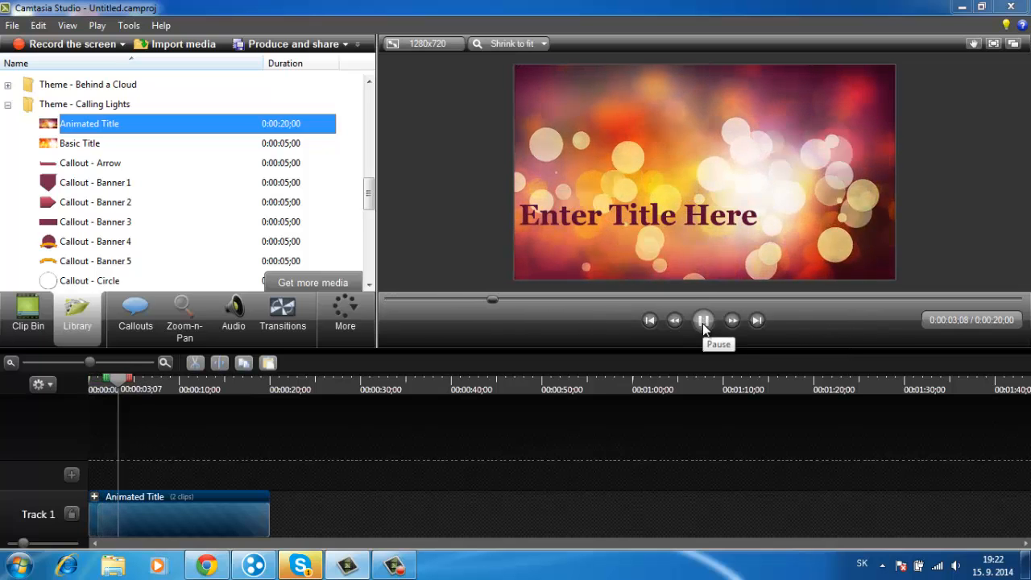
click(704, 321)
drag(502, 299, 356, 305)
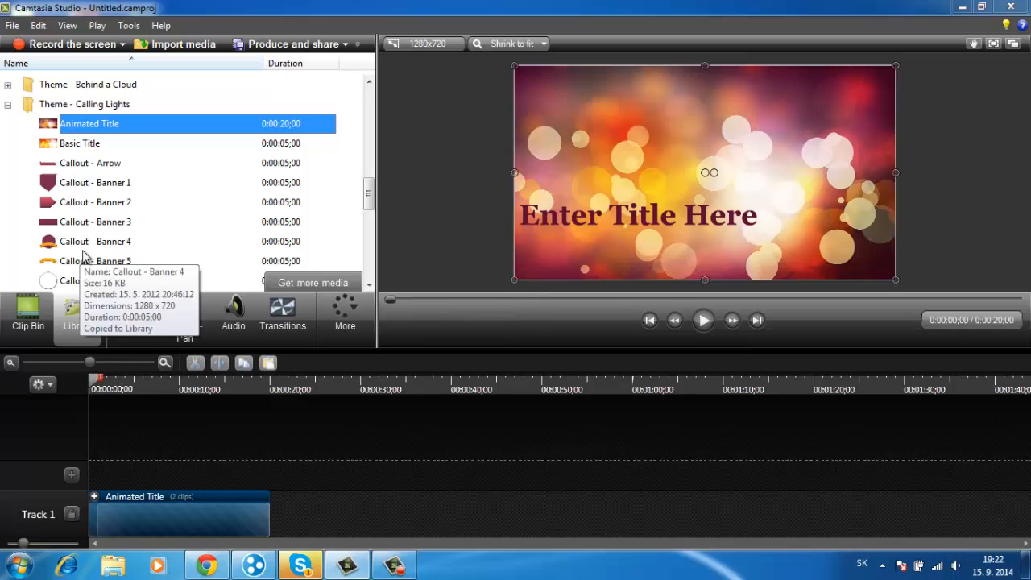
- Add the Short track from Music - Piano Lounge to the timeline and trim its end to match the Animated Title's 20 seconds
drag(362, 211, 364, 120)
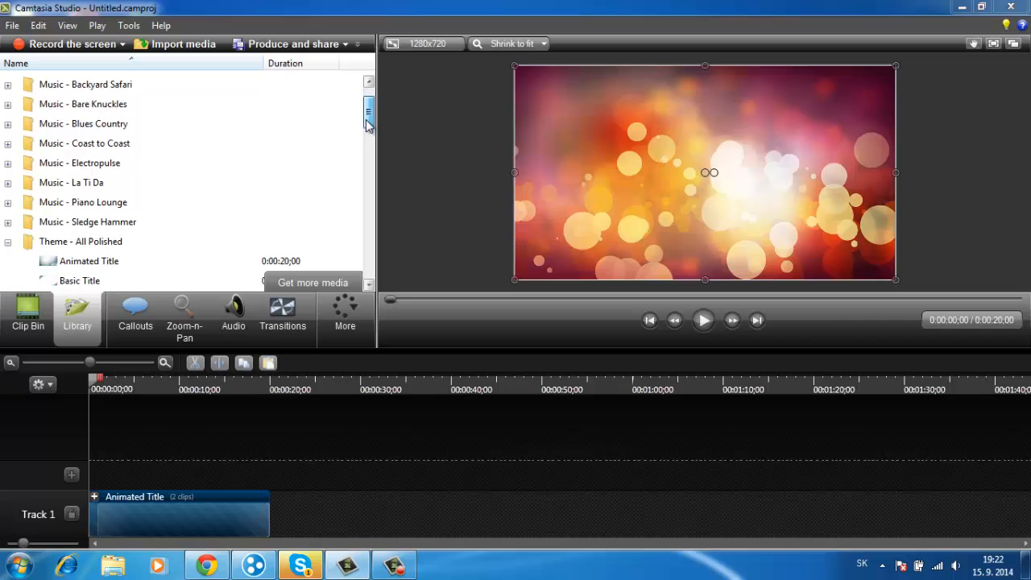
double_click(104, 203)
scroll(360, 131, down, 2)
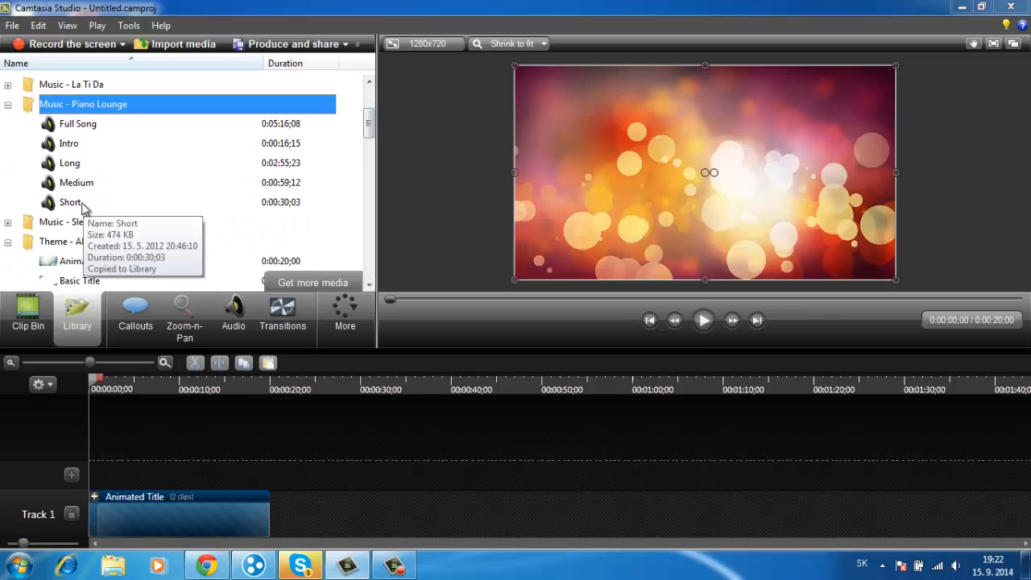
right_click(83, 205)
click(129, 208)
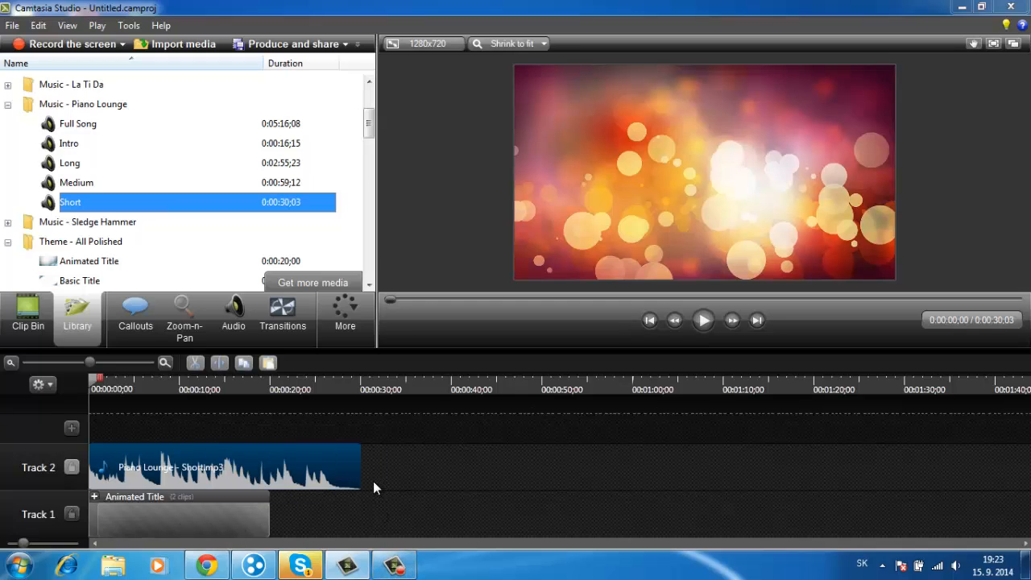
drag(360, 467, 270, 469)
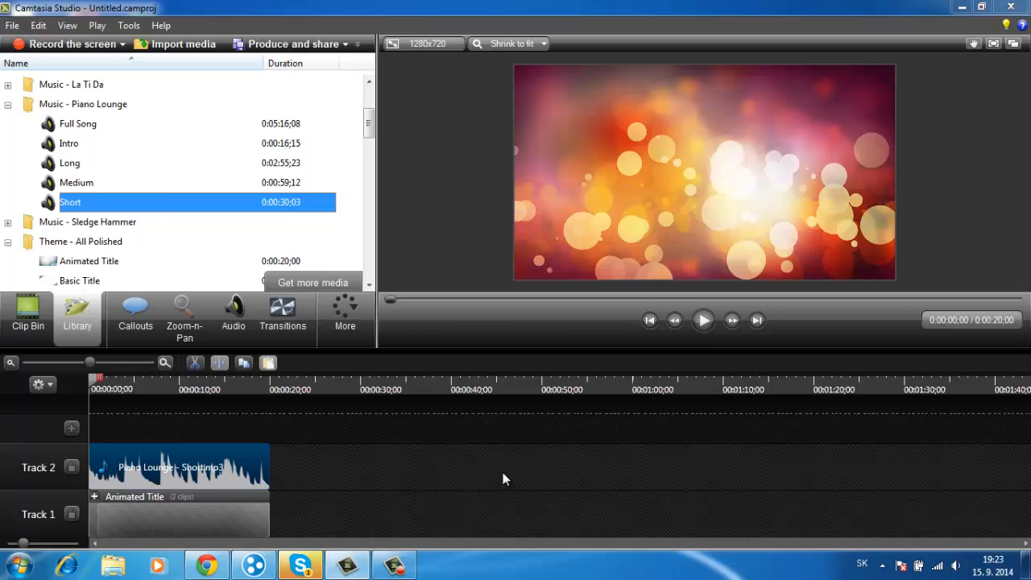
- Play the title together with the piano music, stop playback and return the playhead to the start
click(704, 321)
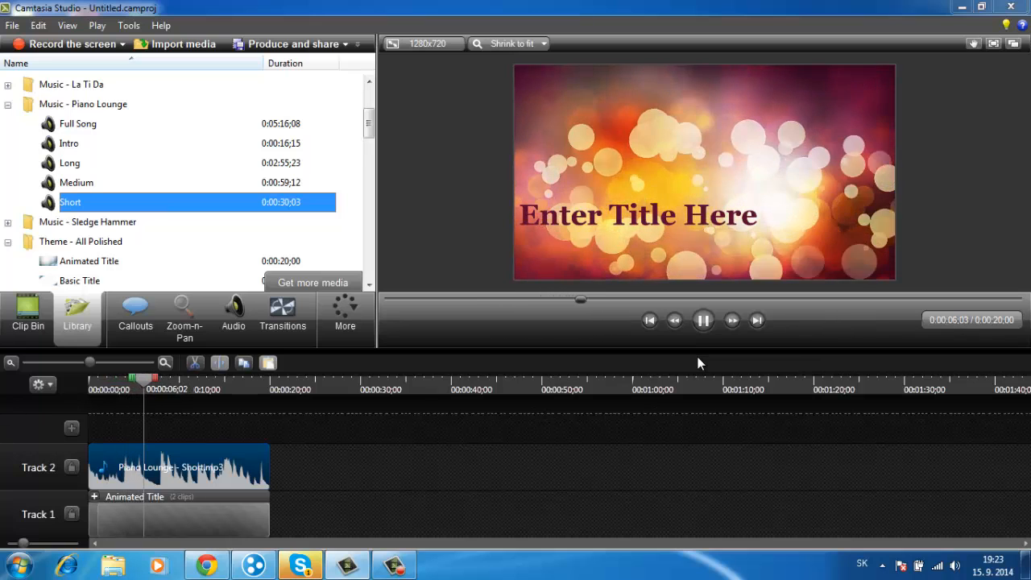
click(702, 322)
drag(609, 300, 390, 300)
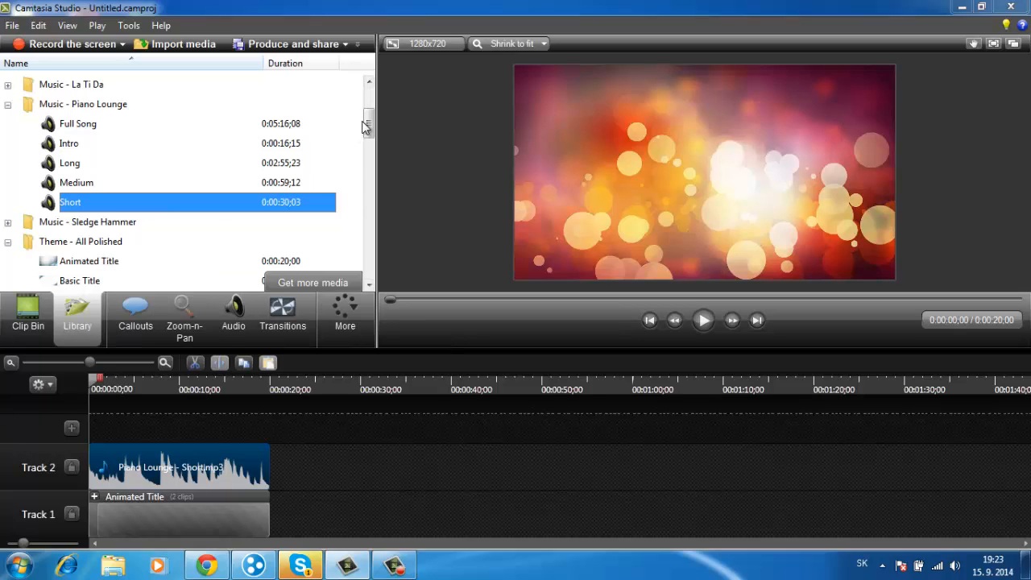
drag(367, 128, 367, 133)
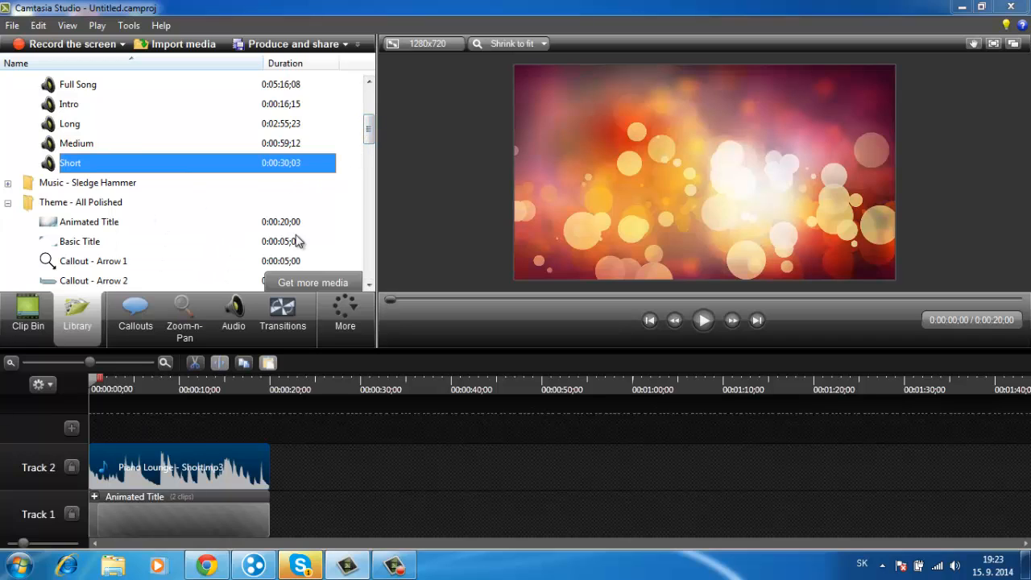
- Add a filled rounded rectangle callout and enlarge it on all sides to cover the central area of the frame
click(134, 316)
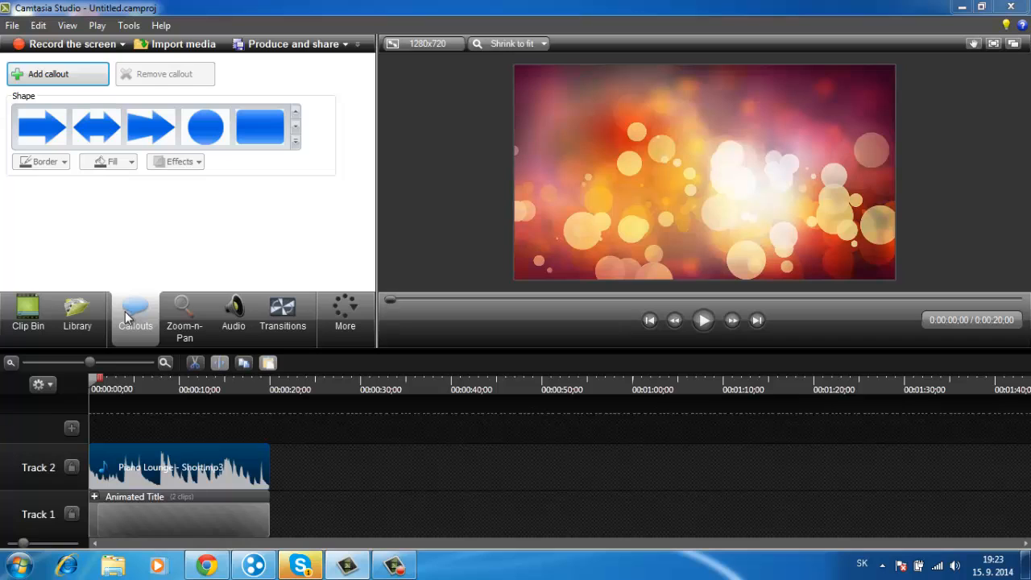
click(247, 134)
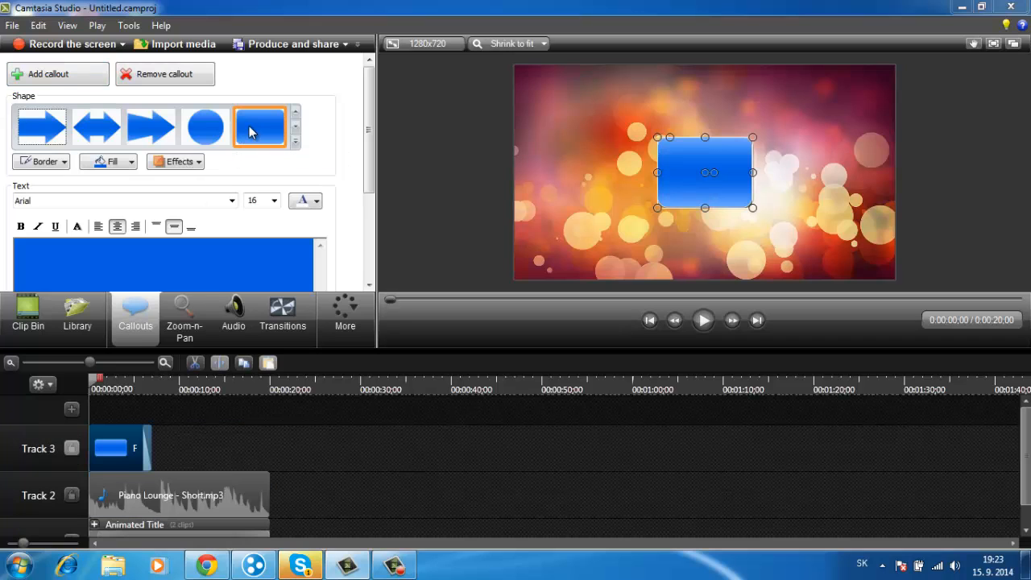
drag(676, 166, 610, 176)
drag(682, 209, 684, 234)
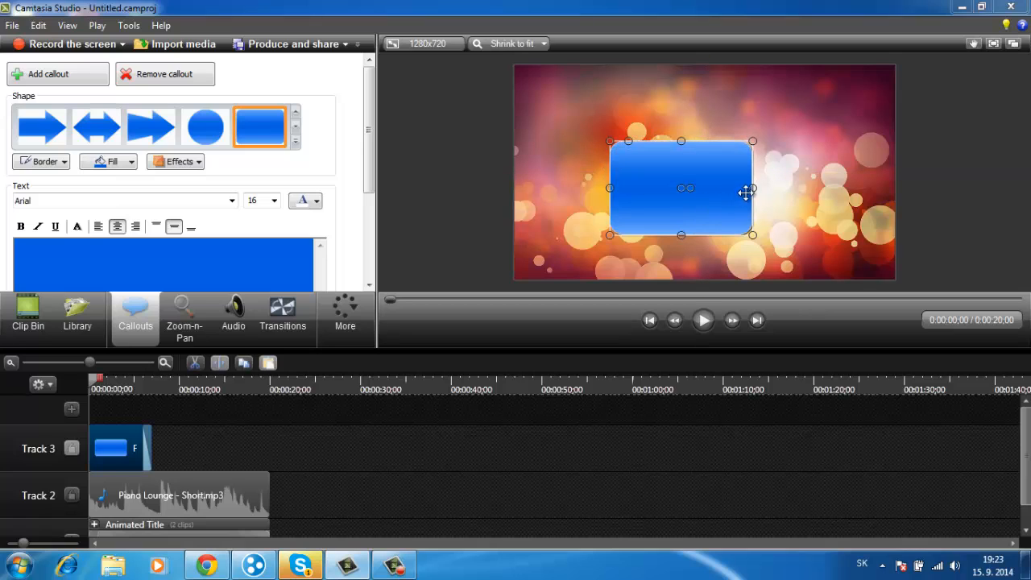
drag(753, 188, 809, 188)
drag(709, 144, 709, 108)
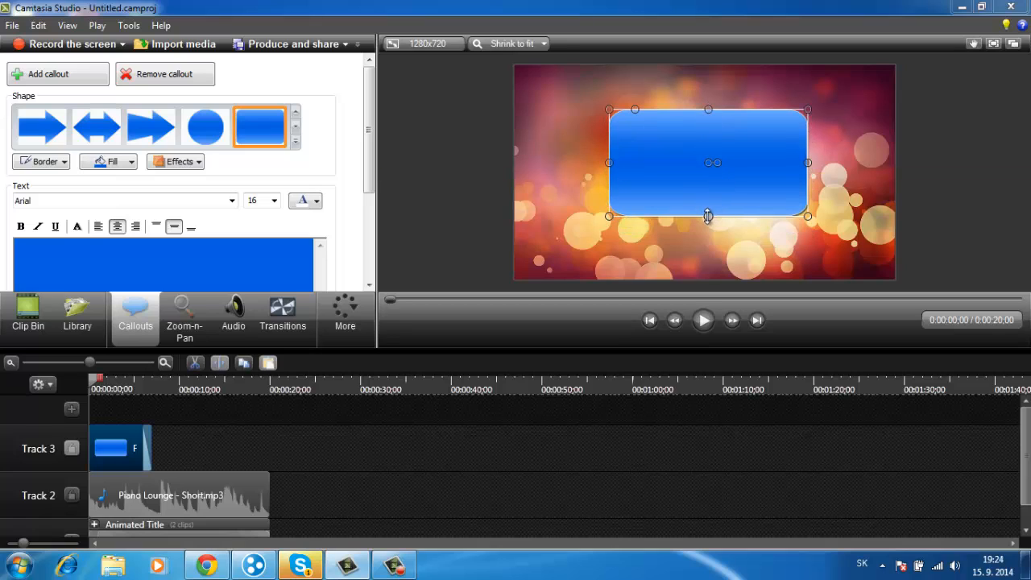
drag(708, 216, 708, 219)
- Set the rectangle callout to no fill and no border
click(132, 163)
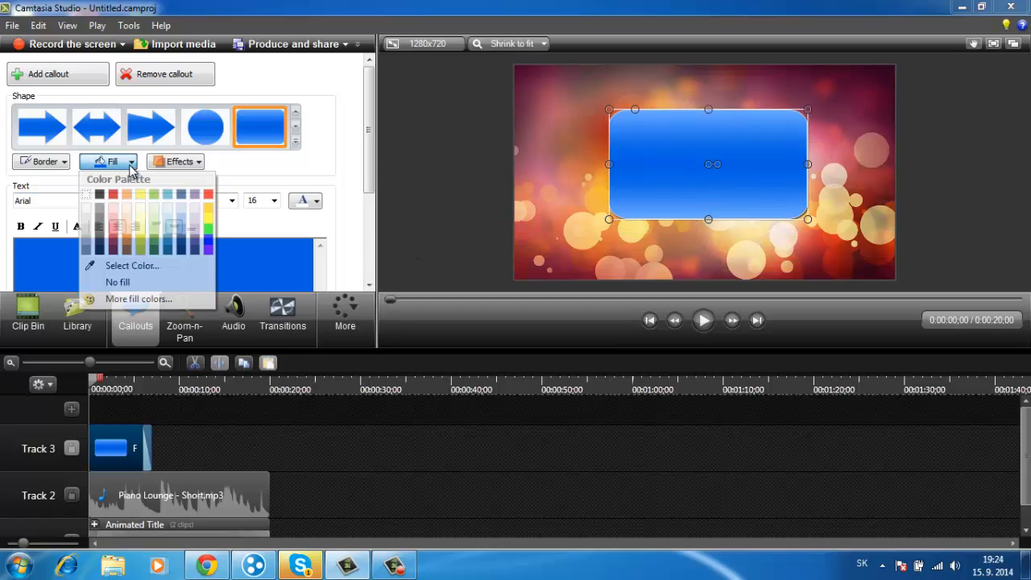
click(115, 282)
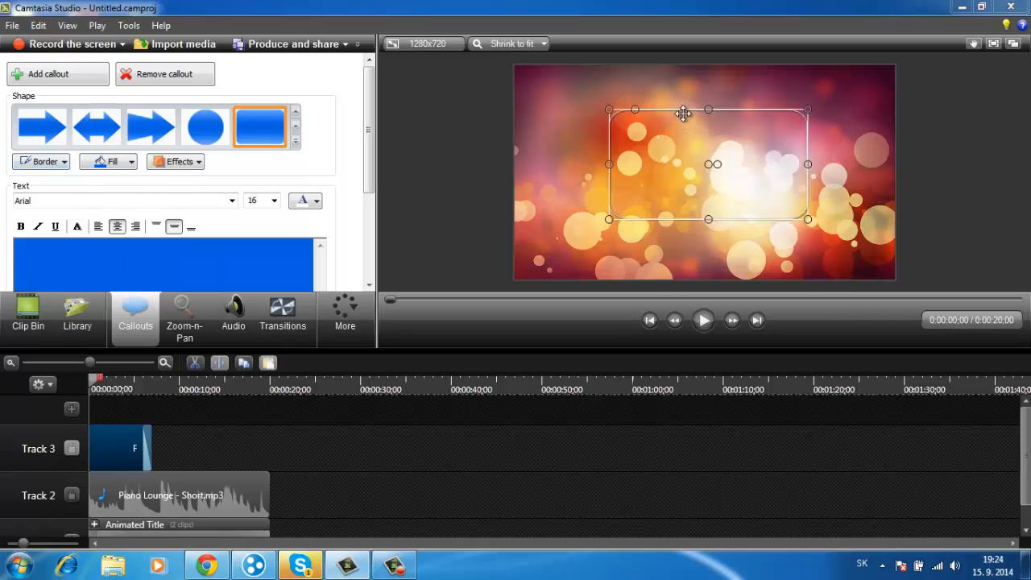
click(54, 165)
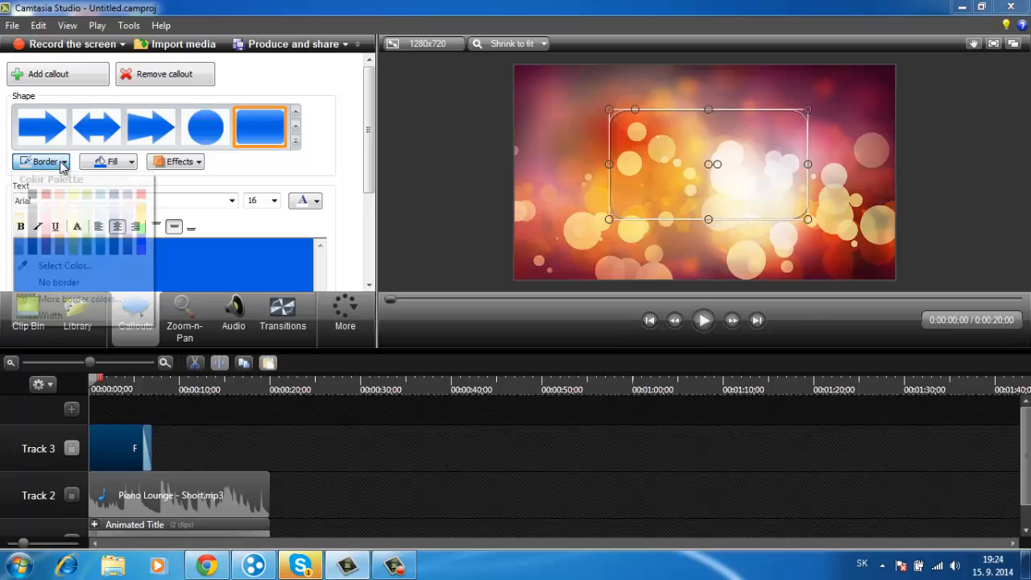
click(67, 286)
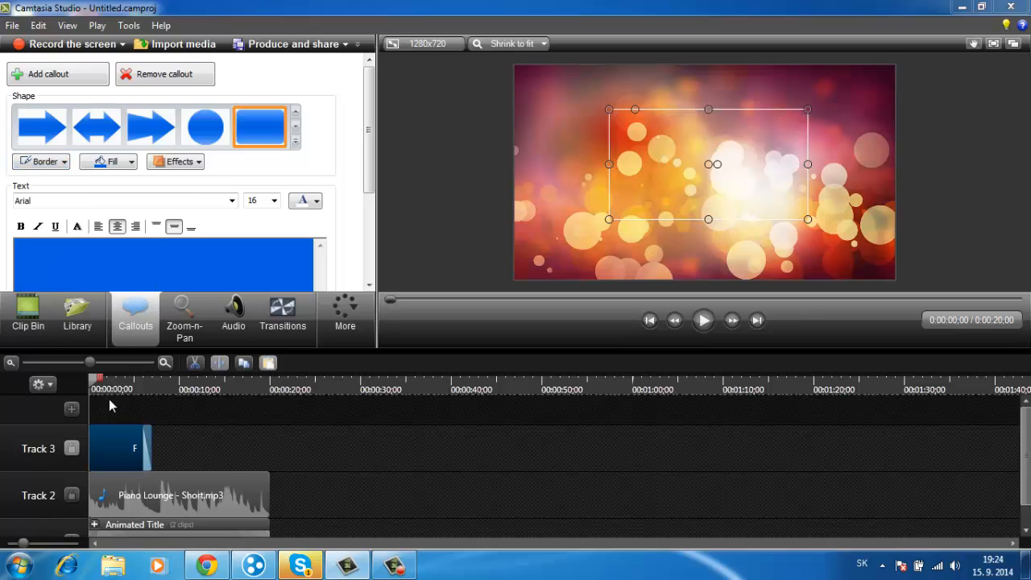
- Move the callout on Track 3 so that it starts about 6 seconds into the timeline
scroll(95, 382, down, 1)
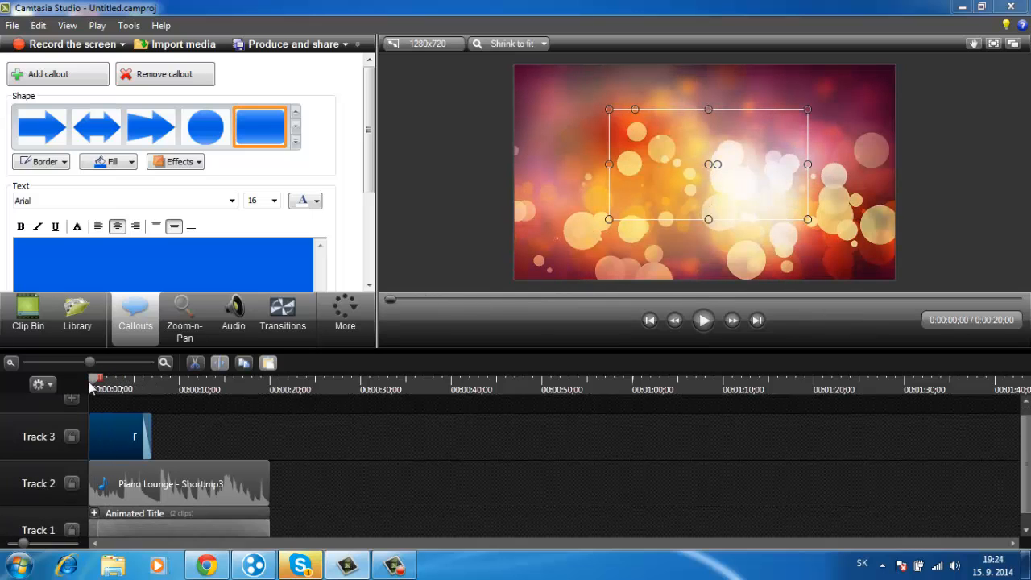
drag(103, 430, 165, 447)
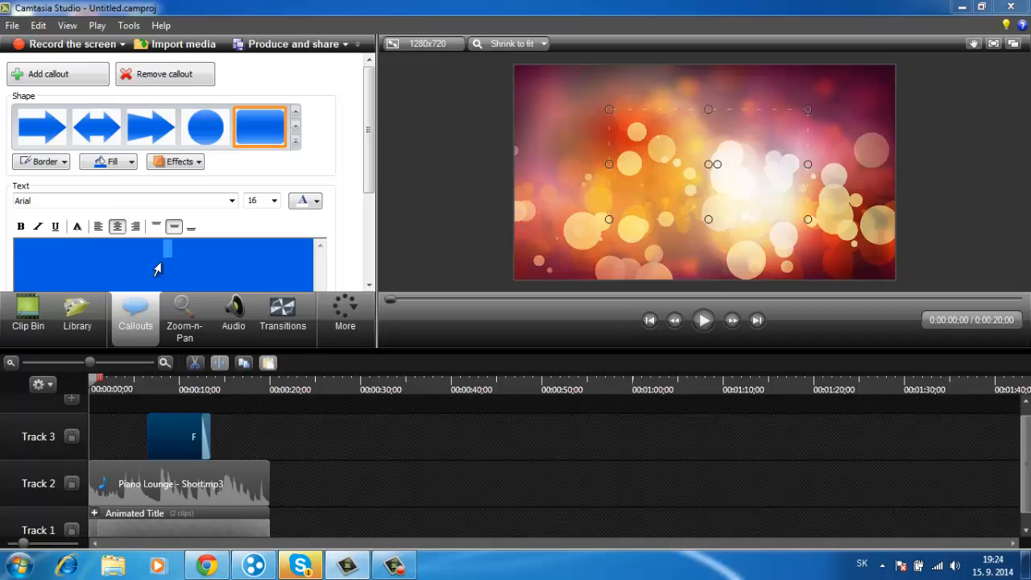
- Enter "bwzfvwegt" as the callout text, then preview the intro with it and return the playhead to the start
text(bwzfvwegt)
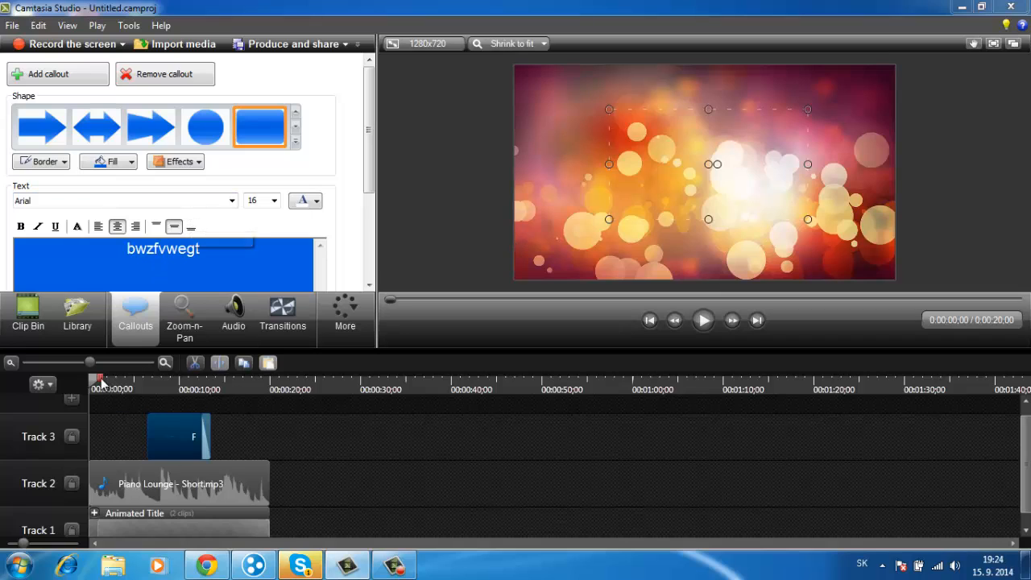
click(51, 322)
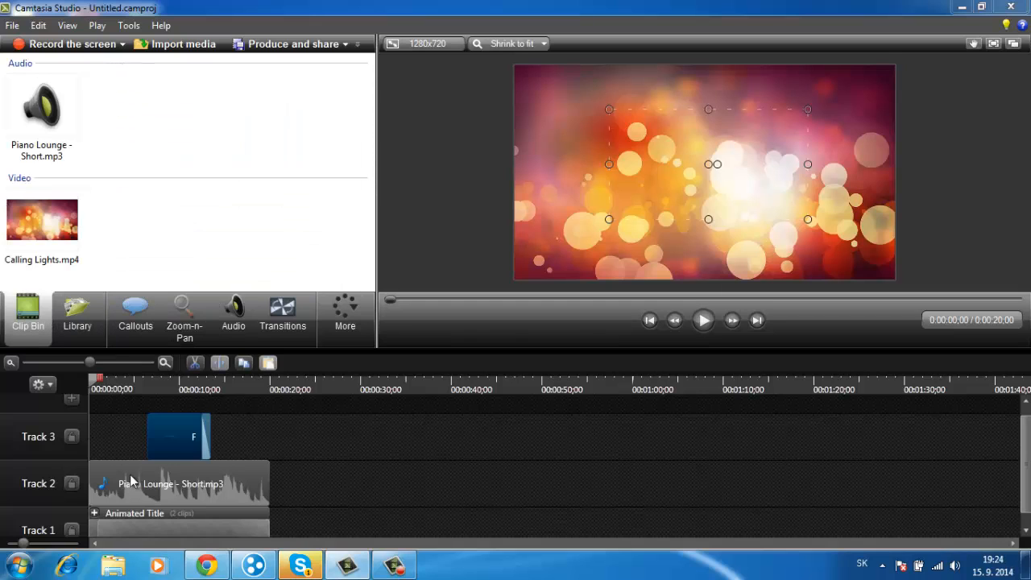
click(704, 321)
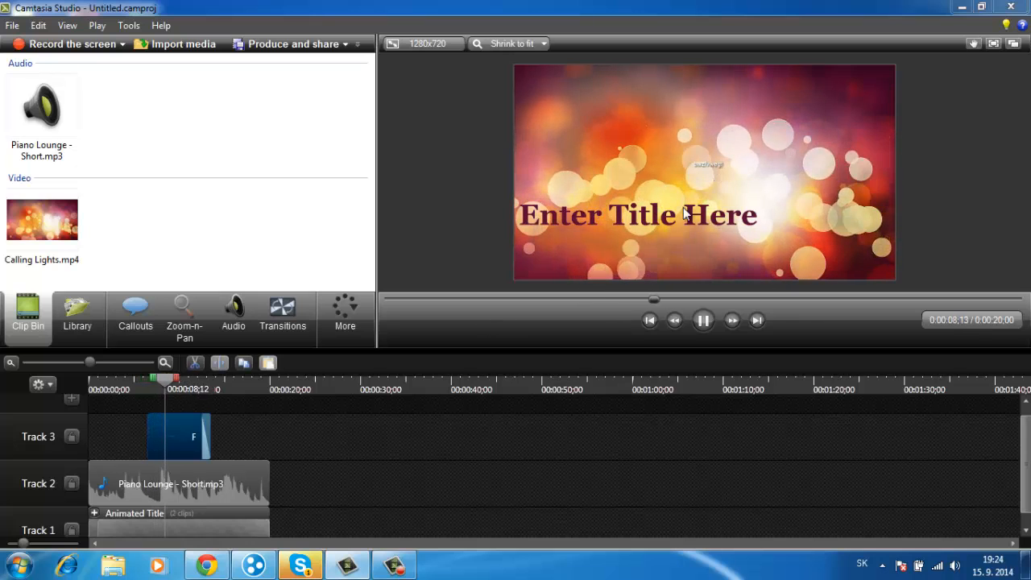
click(704, 323)
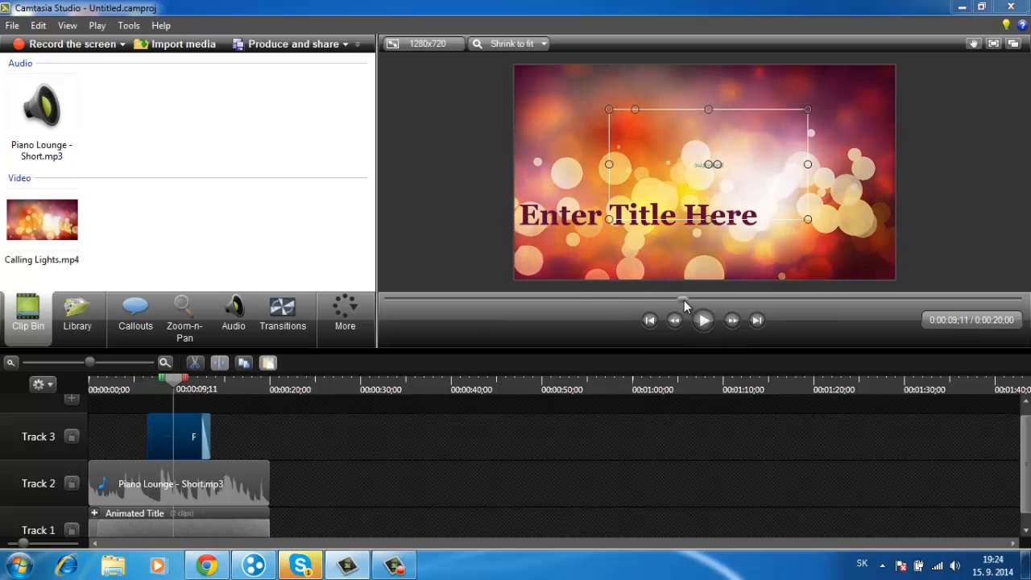
drag(684, 299, 276, 287)
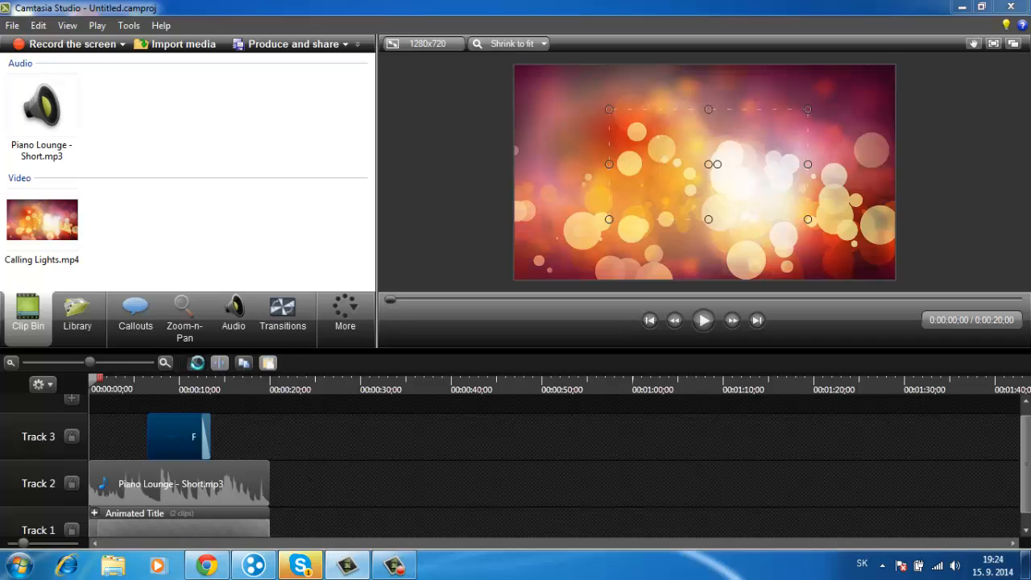
- Cut the callout, the Piano Lounge music and the Animated Title from the timeline to empty all tracks
click(197, 362)
click(189, 474)
click(196, 363)
click(175, 525)
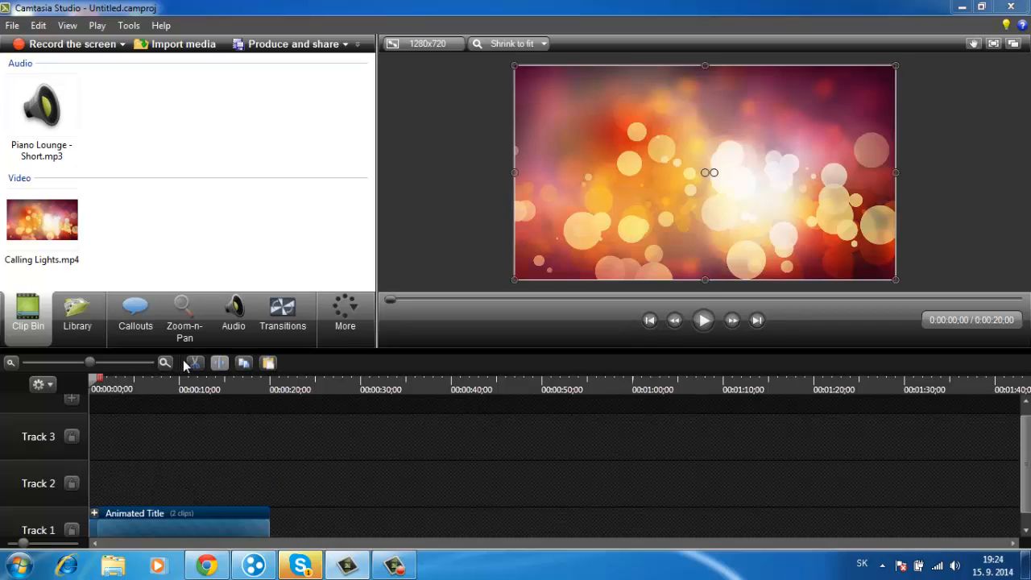
click(195, 362)
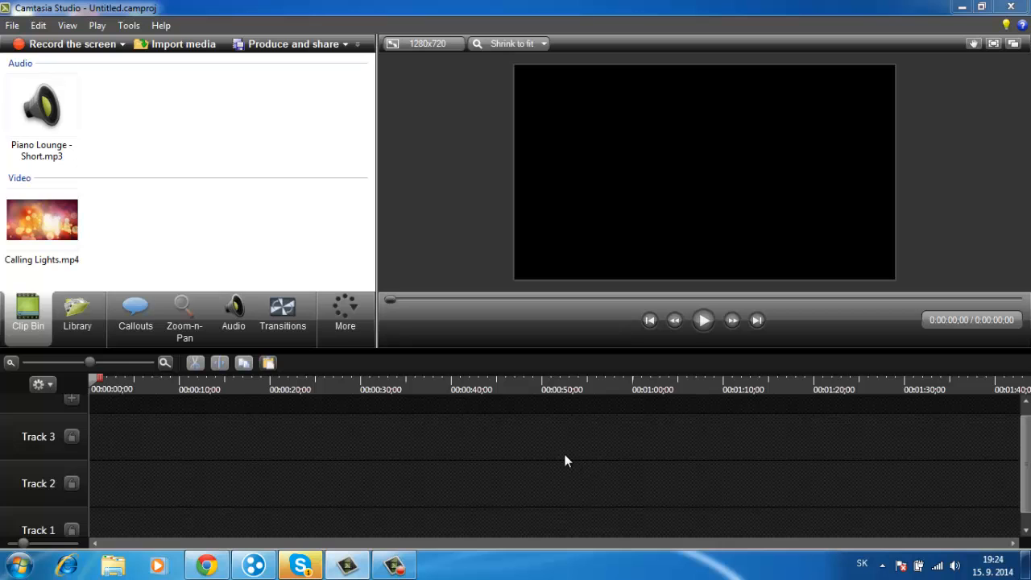
- Switch to Chrome and look through the free background loops listed on the Movietools.info page
click(215, 568)
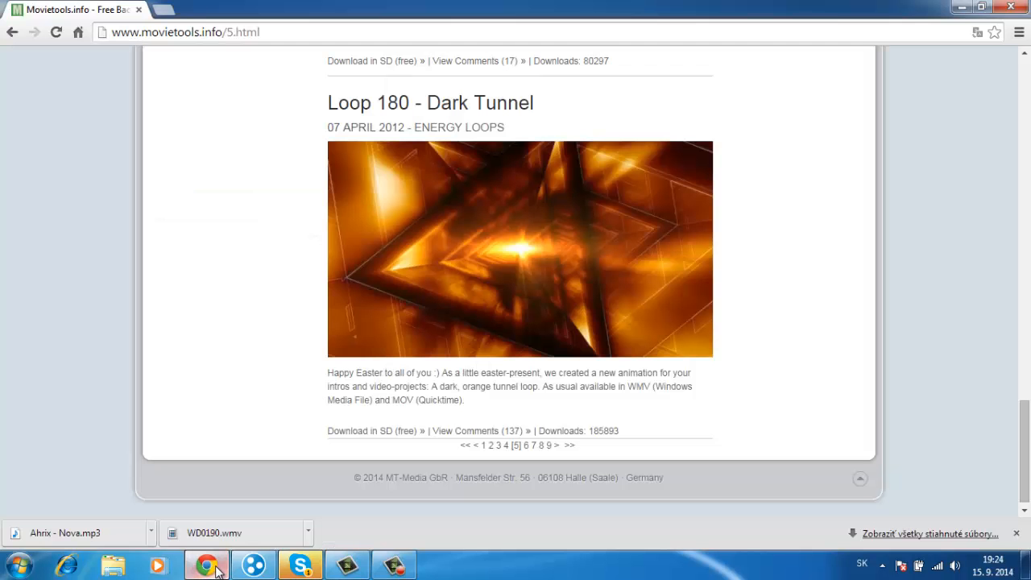
scroll(364, 405, up, 20)
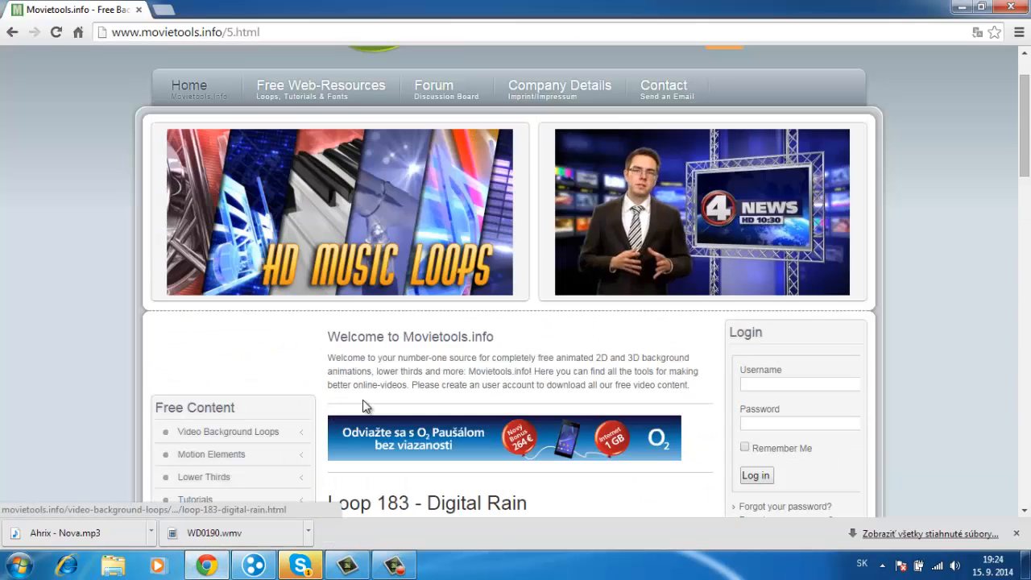
scroll(363, 405, up, 1)
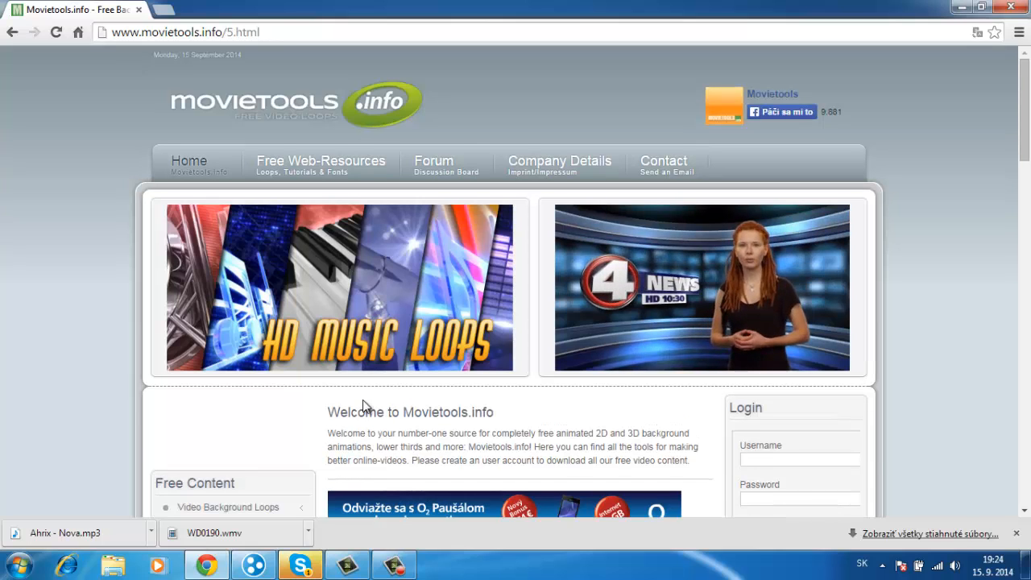
mouse_move(385, 311)
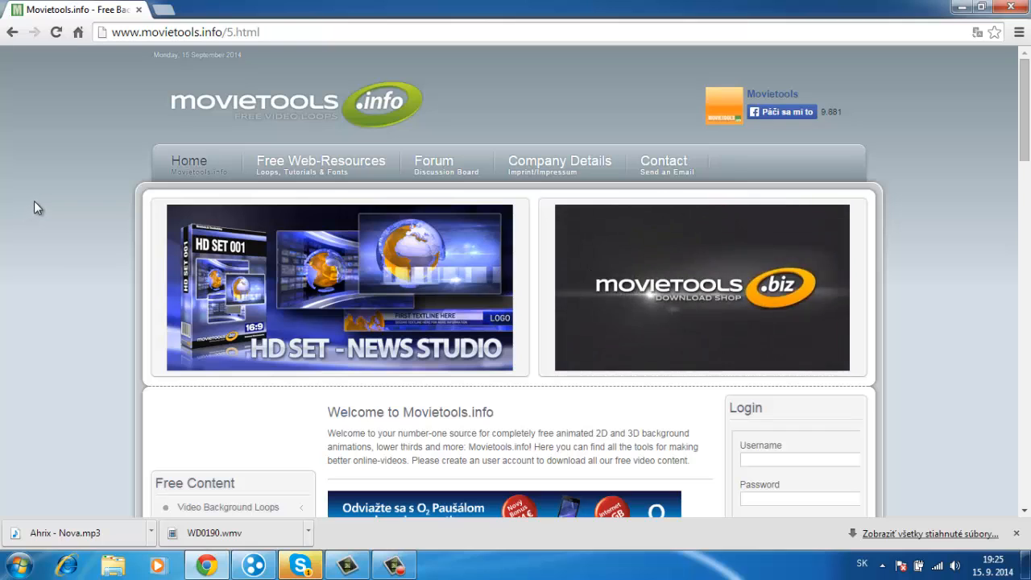
scroll(81, 201, down, 6)
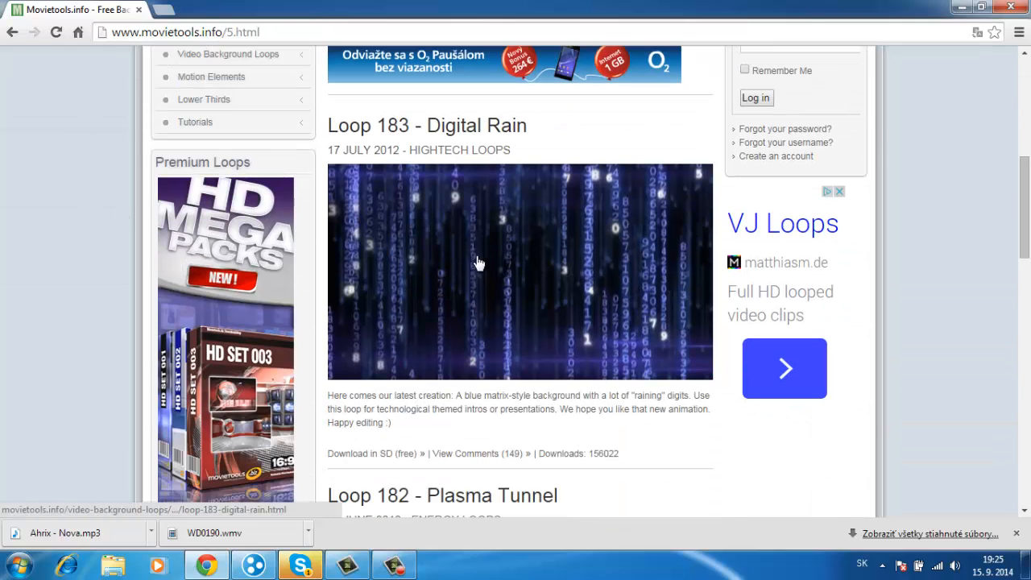
scroll(478, 263, down, 9)
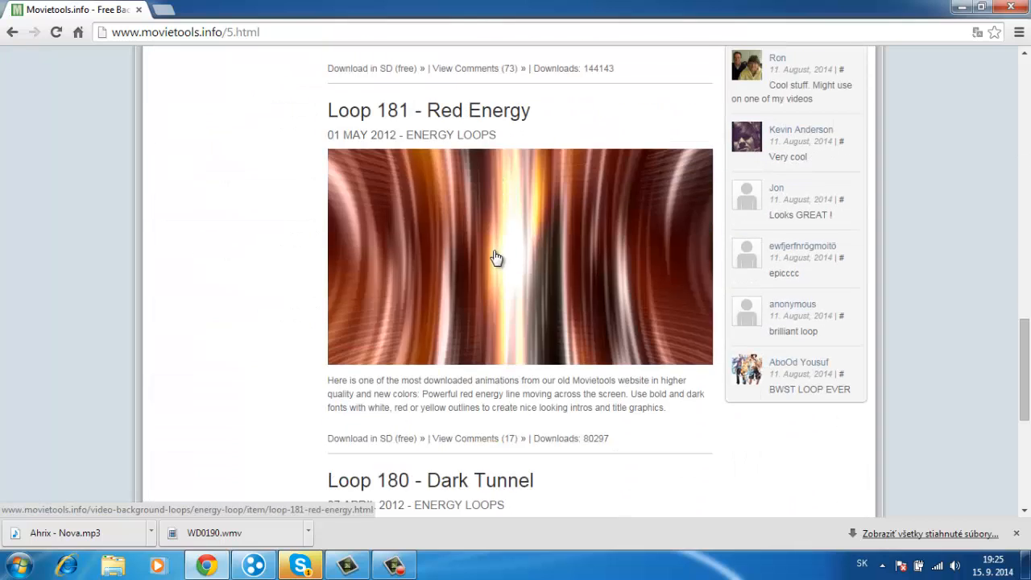
scroll(496, 258, down, 5)
scroll(495, 253, up, 5)
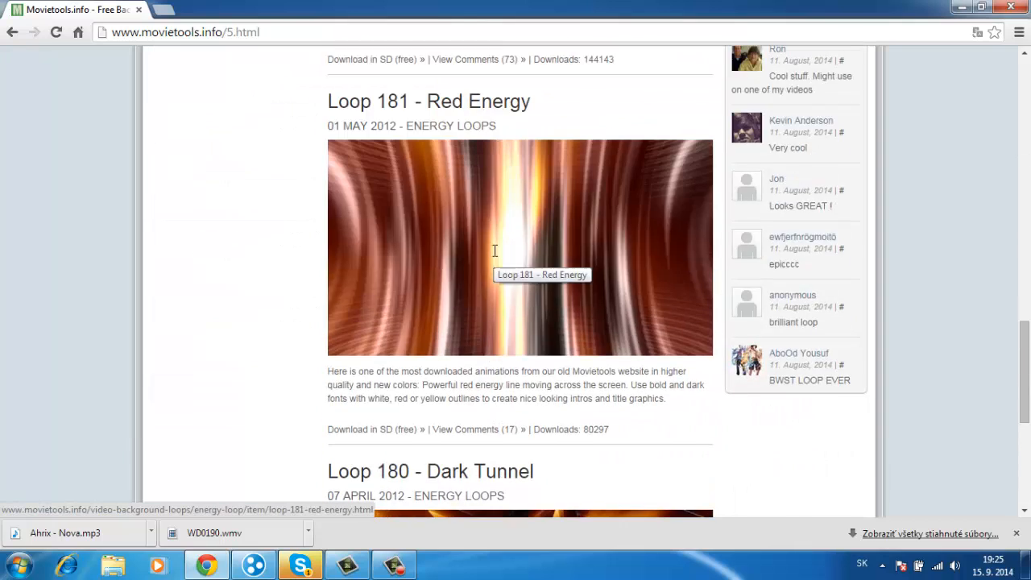
scroll(495, 253, up, 4)
scroll(495, 258, up, 1)
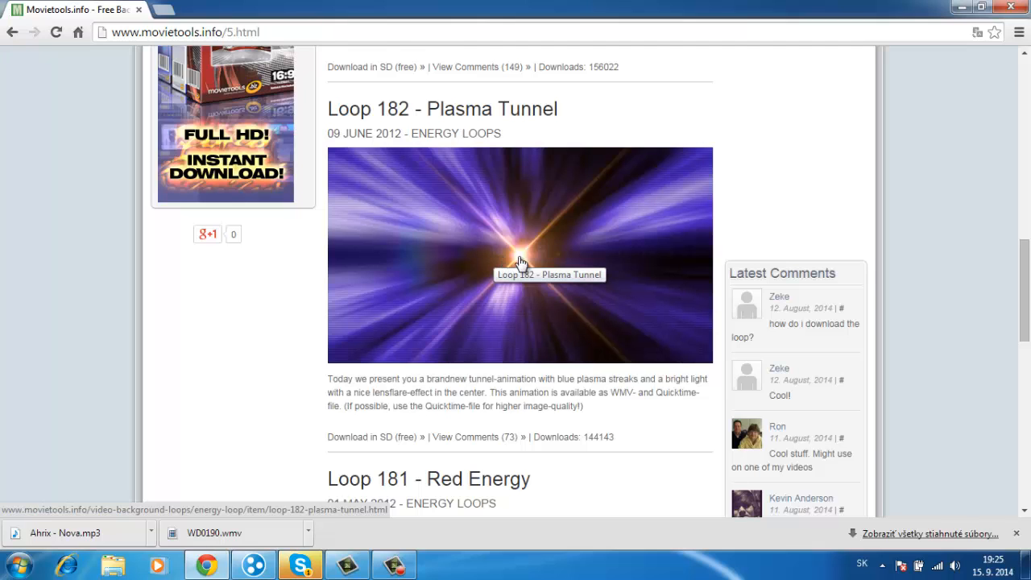
scroll(518, 254, up, 3)
- Open the Loop 183 - Digital Rain page and preview its video briefly, pausing it after a few seconds
click(501, 217)
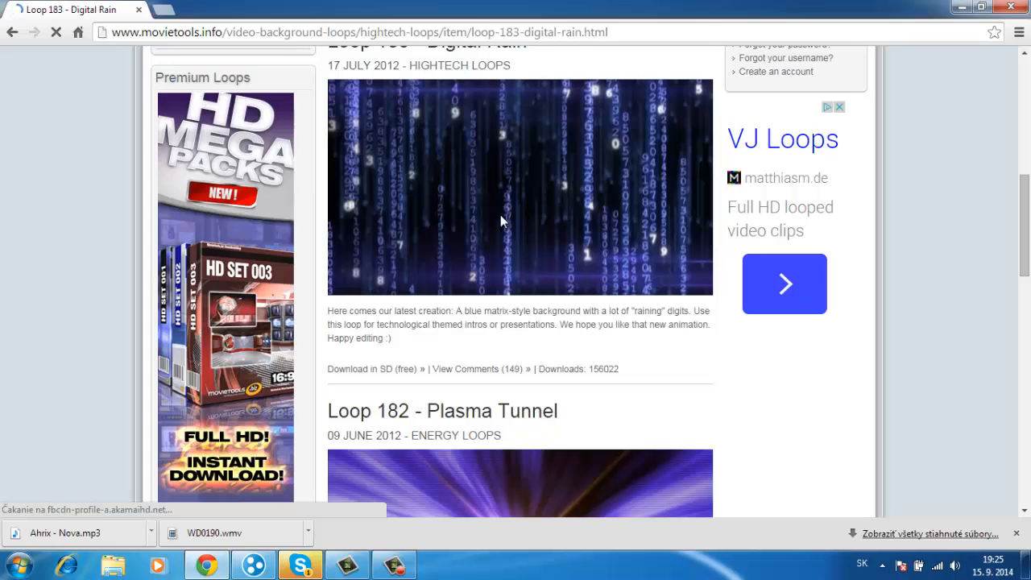
scroll(499, 218, down, 2)
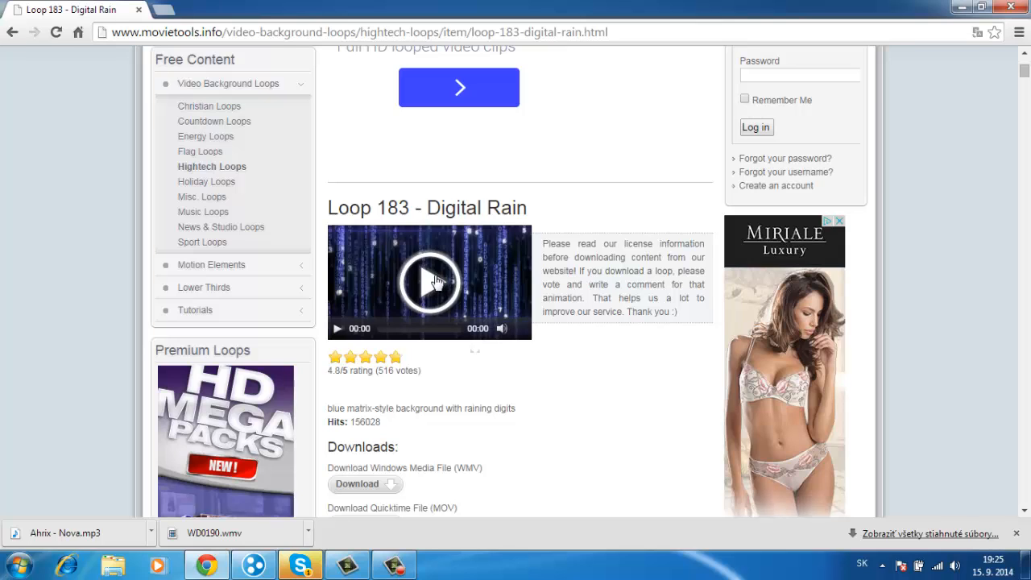
click(432, 278)
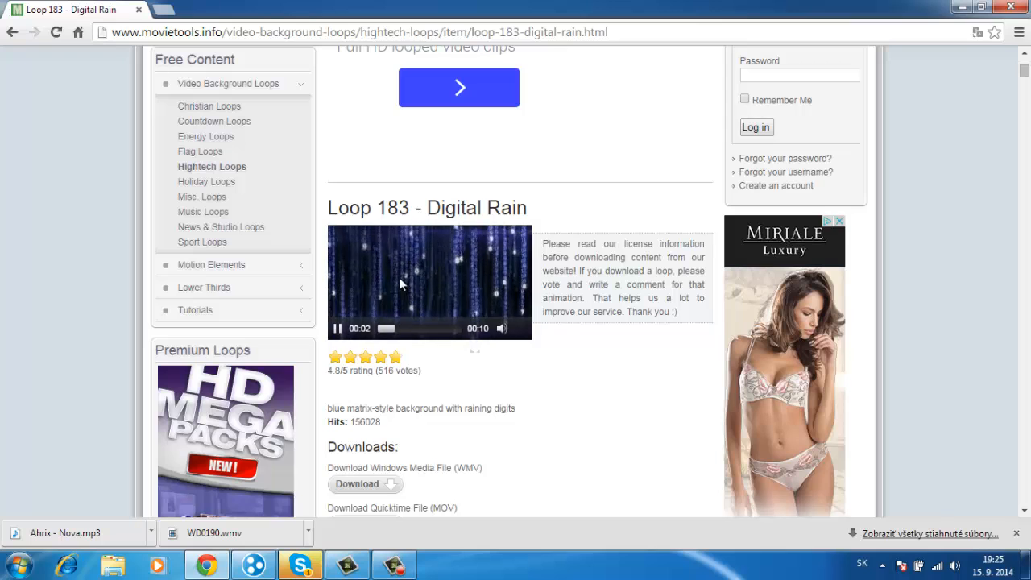
click(338, 329)
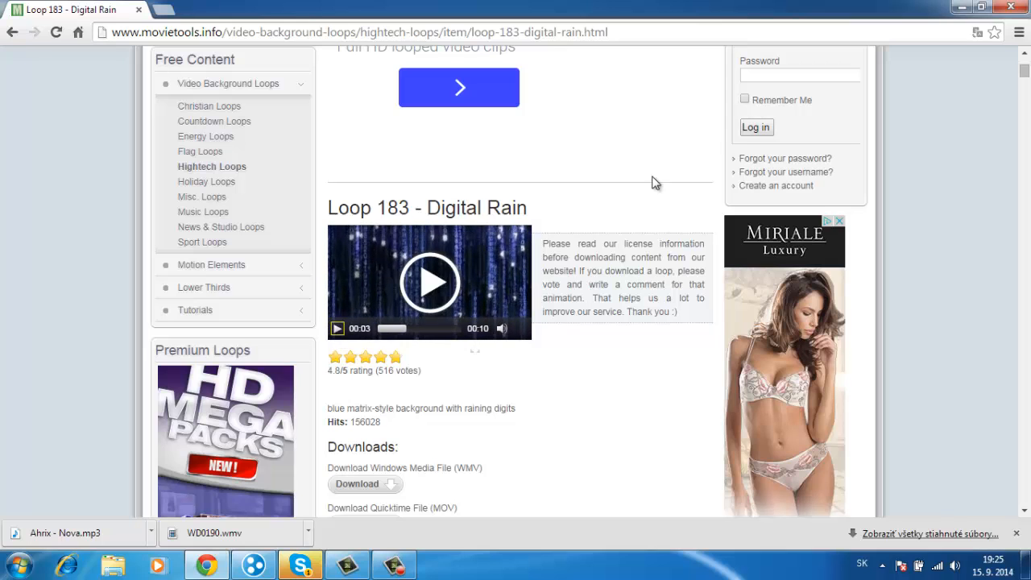
- Switch back to Camtasia Studio and import the WD0190 video and the Ahrix - Nova music from the desktop into the Clip Bin
click(961, 7)
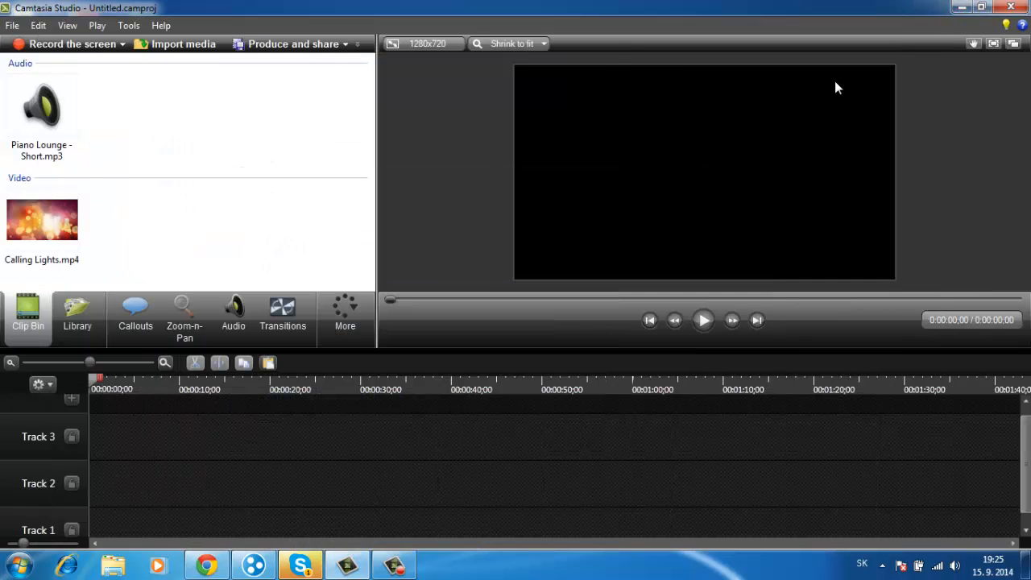
click(984, 8)
drag(672, 51, 694, 112)
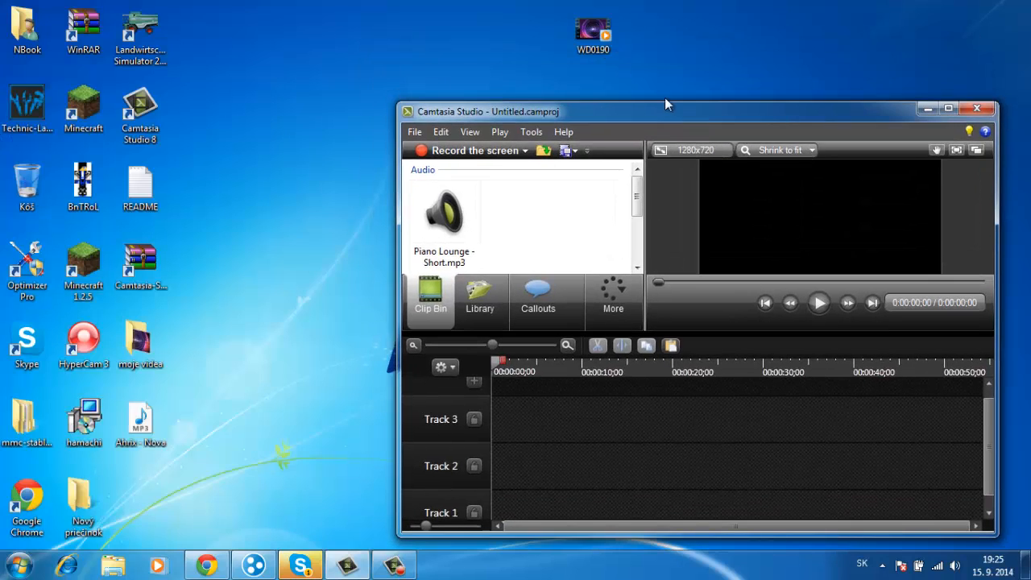
drag(592, 34, 553, 225)
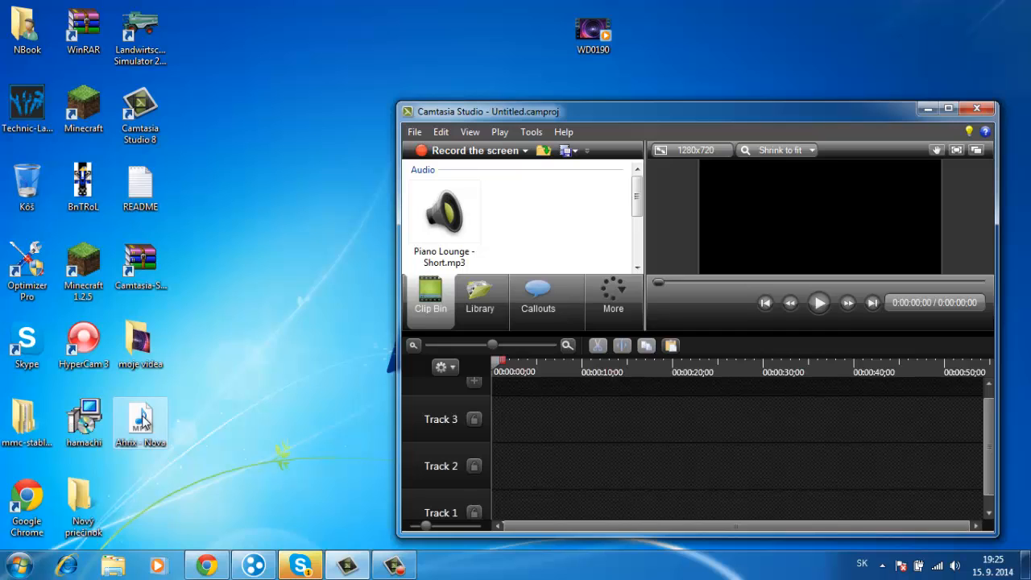
drag(141, 420, 516, 241)
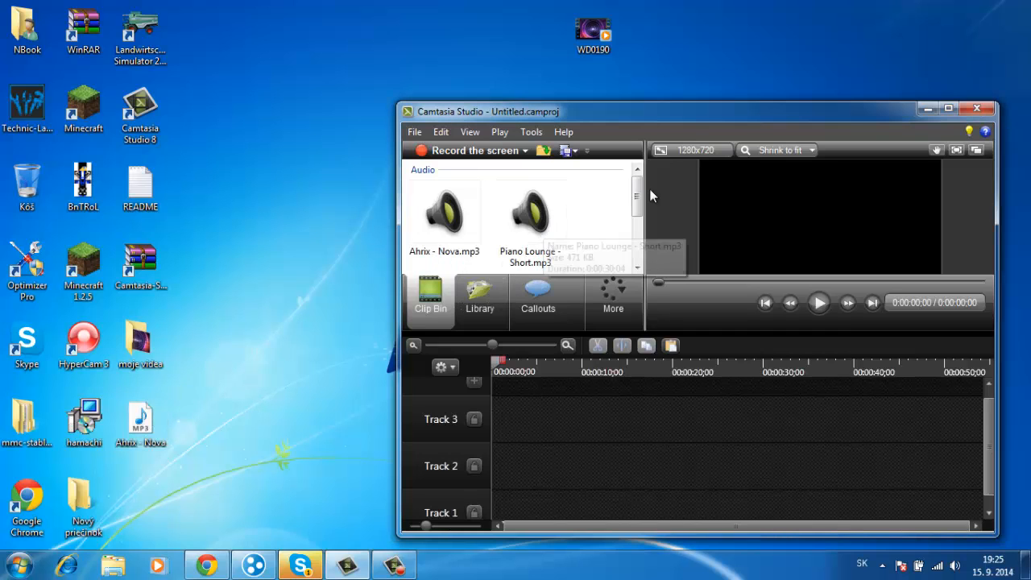
click(947, 109)
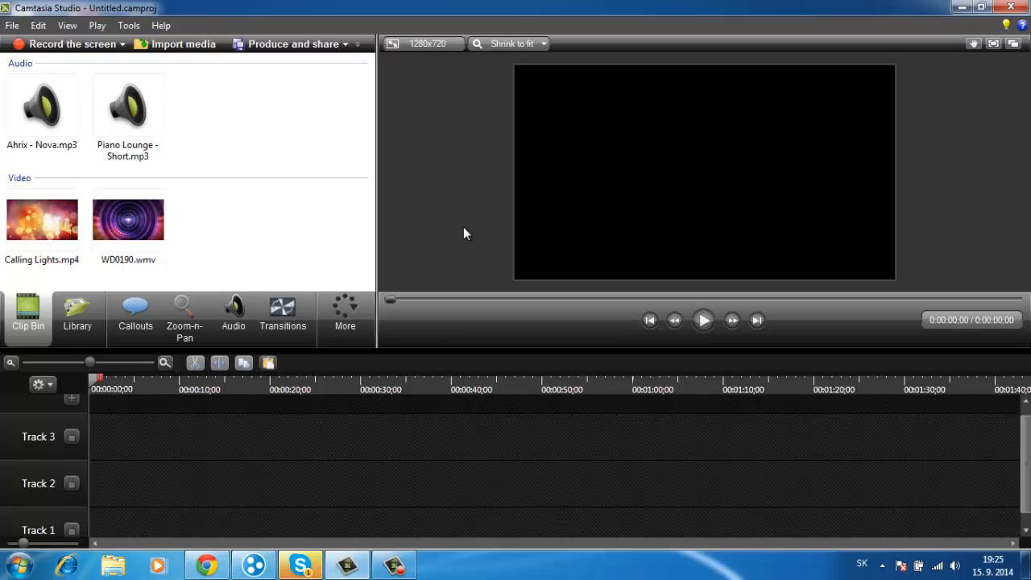
- Add WD0190.wmv to the timeline at the playhead and enlarge it to fill the whole 1280x720 frame
click(133, 225)
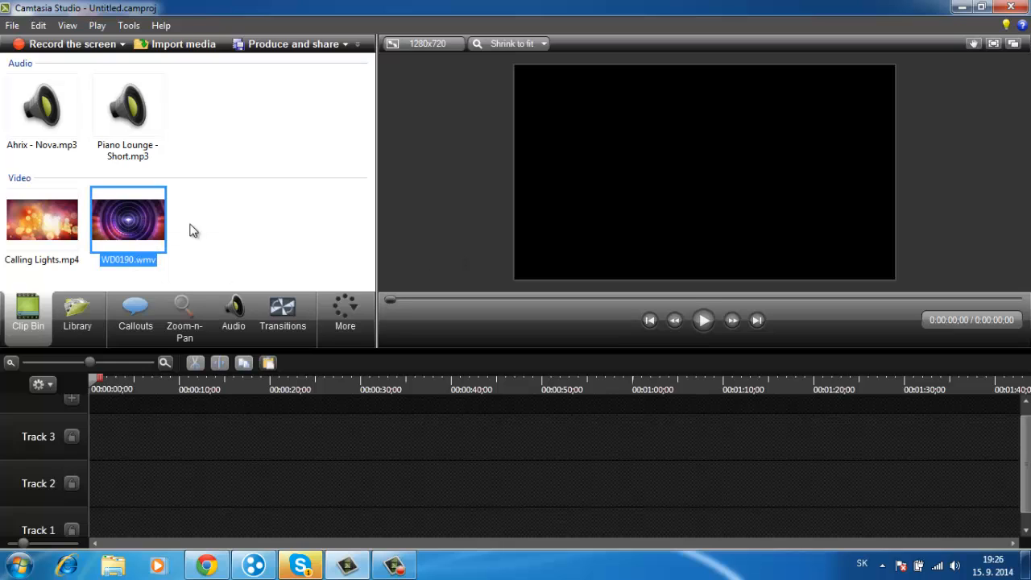
right_click(135, 224)
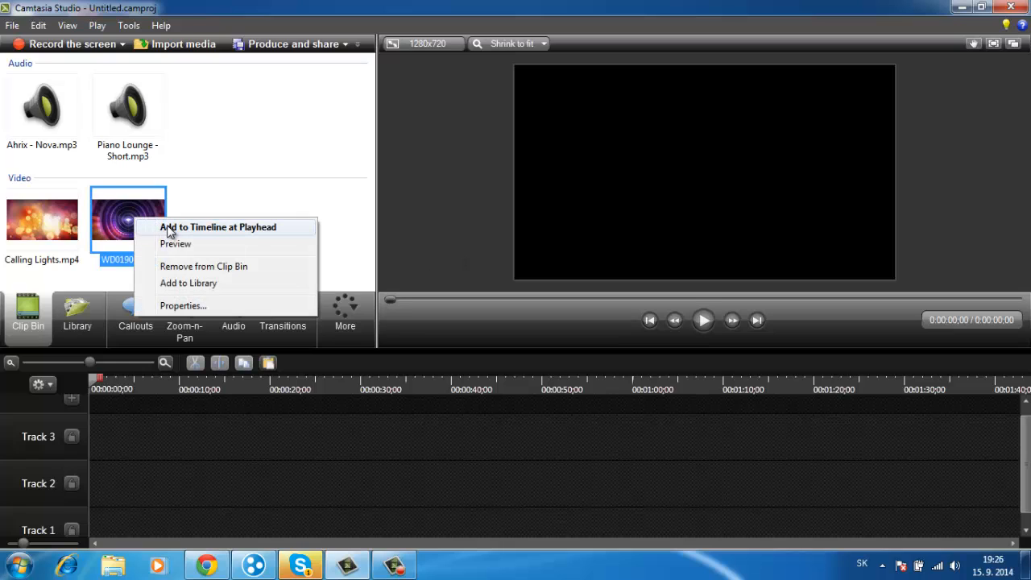
click(169, 230)
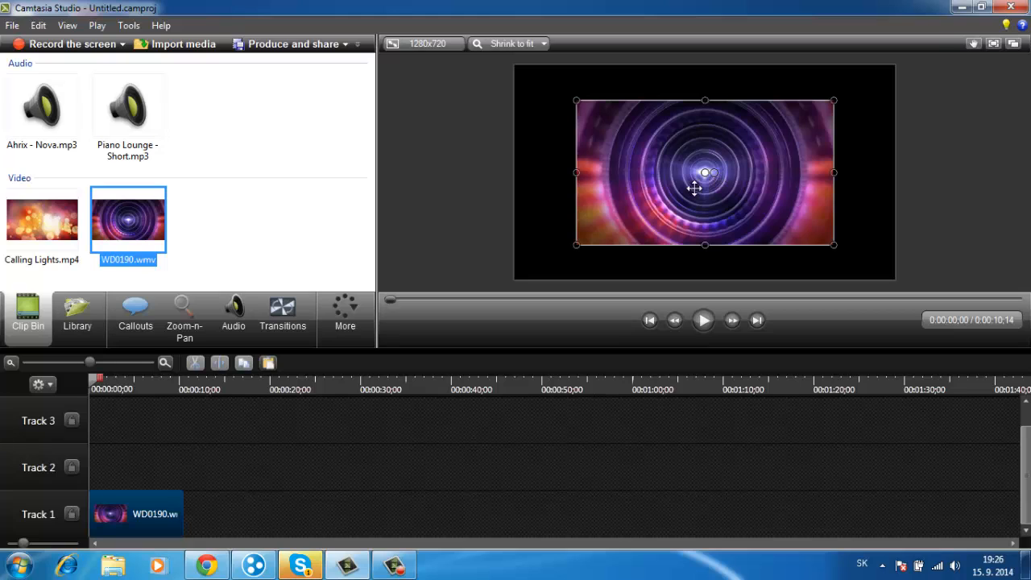
drag(576, 245, 515, 278)
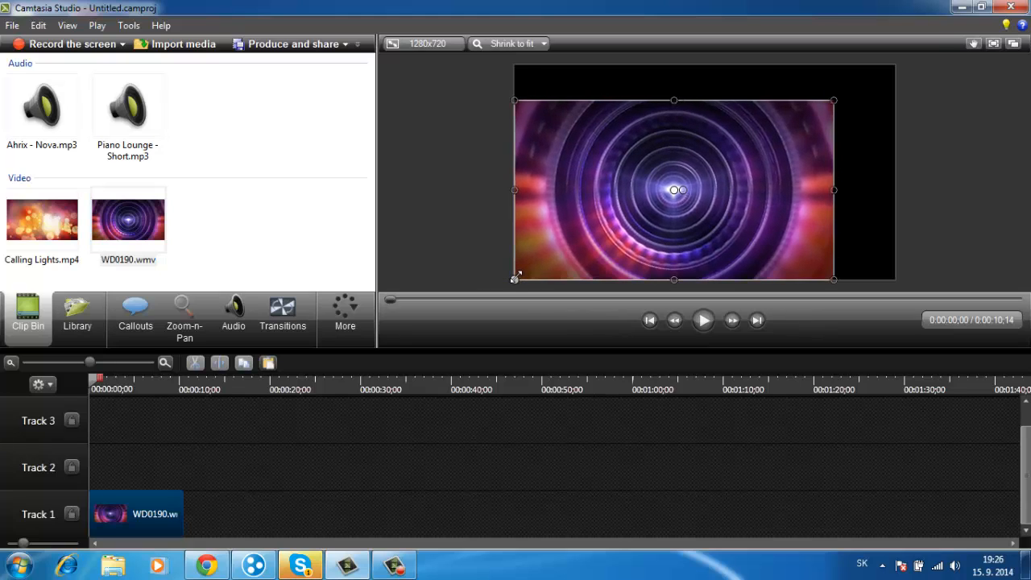
drag(834, 100, 895, 65)
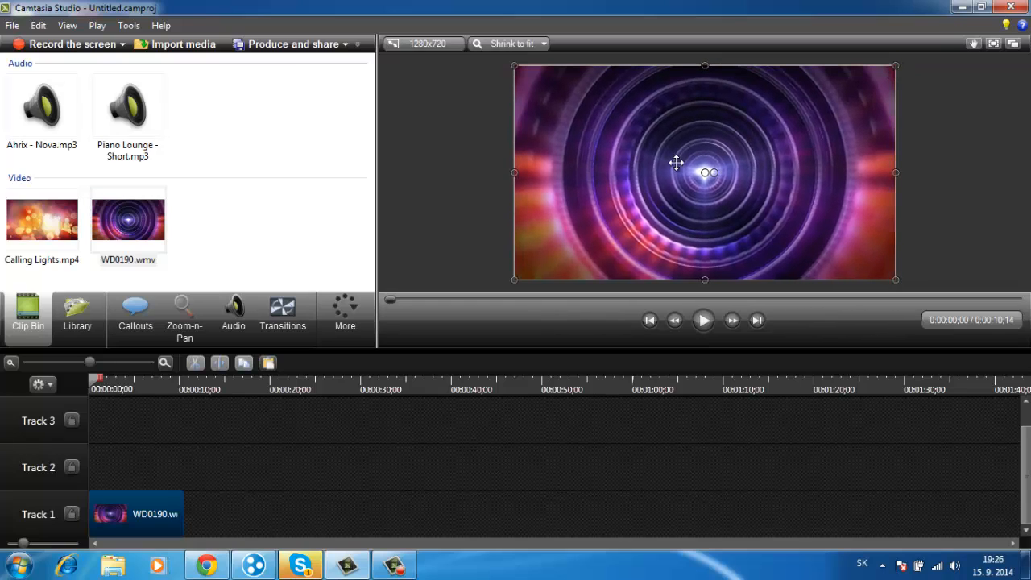
- Play the first seconds of the WD0190 clip, stop playback and return the playhead to the start
click(703, 321)
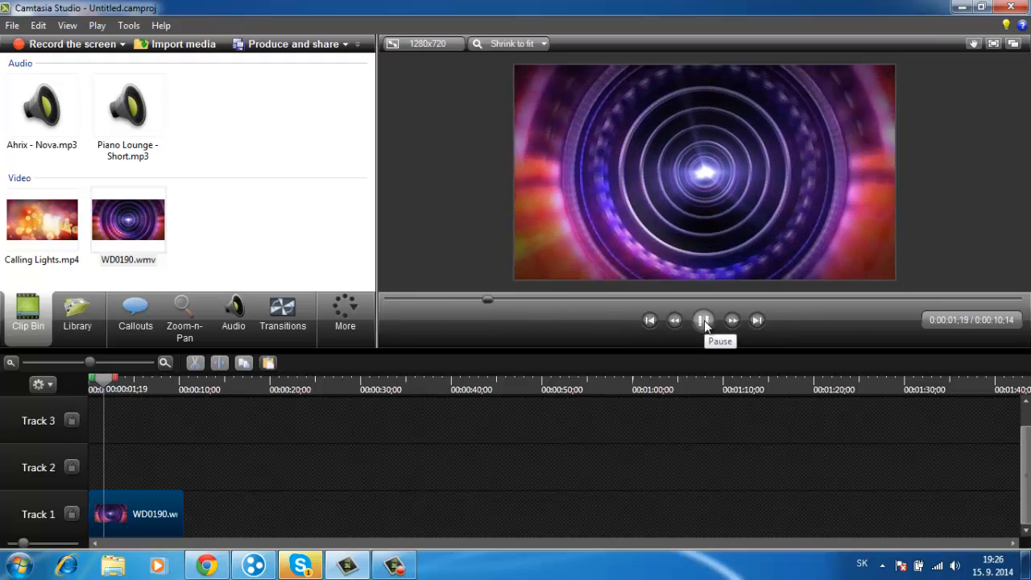
click(703, 321)
drag(535, 304, 380, 300)
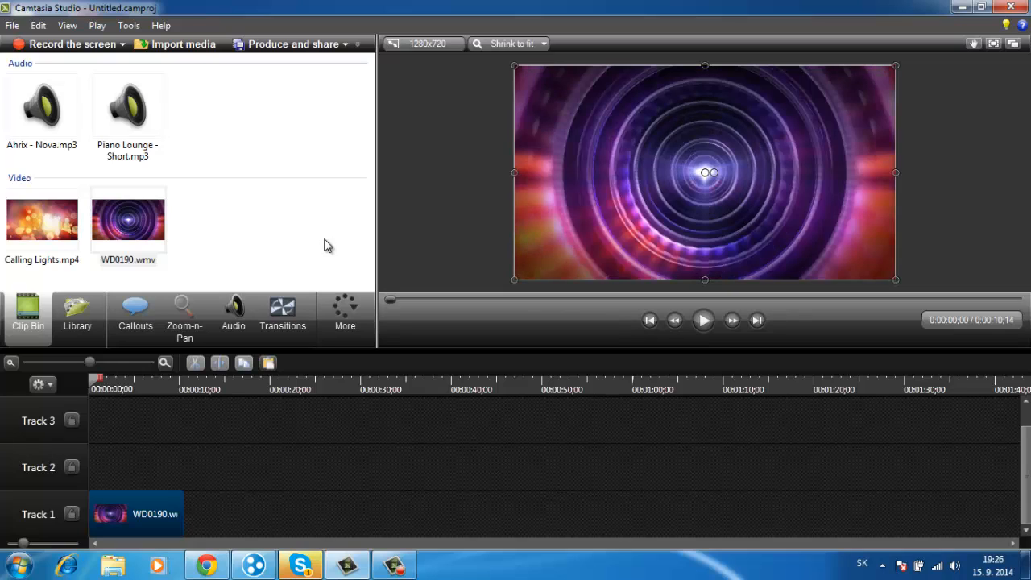
- Add Ahrix - Nova.mp3 to the timeline at the playhead and trim its end to match the WD0190 clip on Track 1
click(37, 115)
right_click(37, 115)
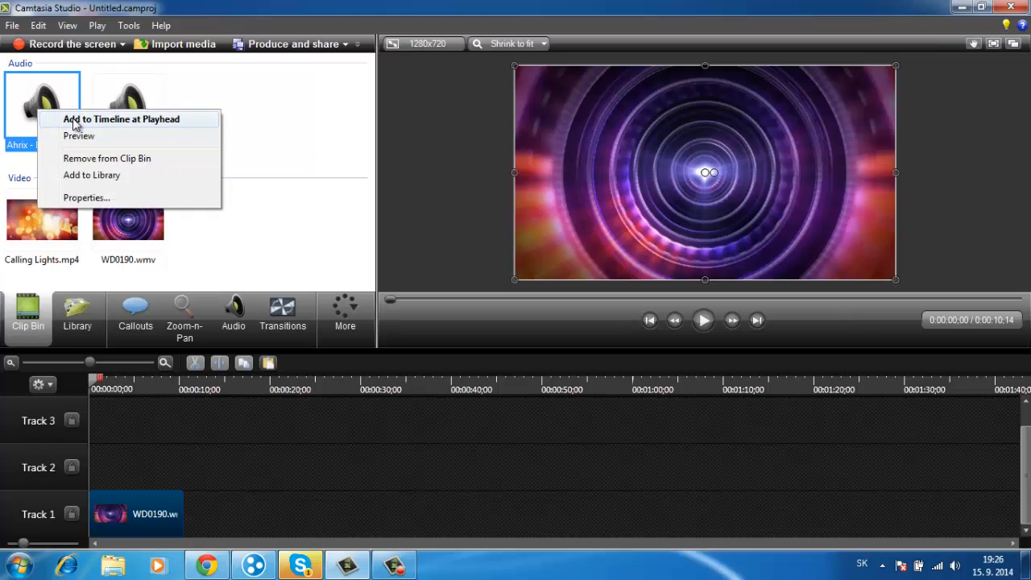
click(72, 119)
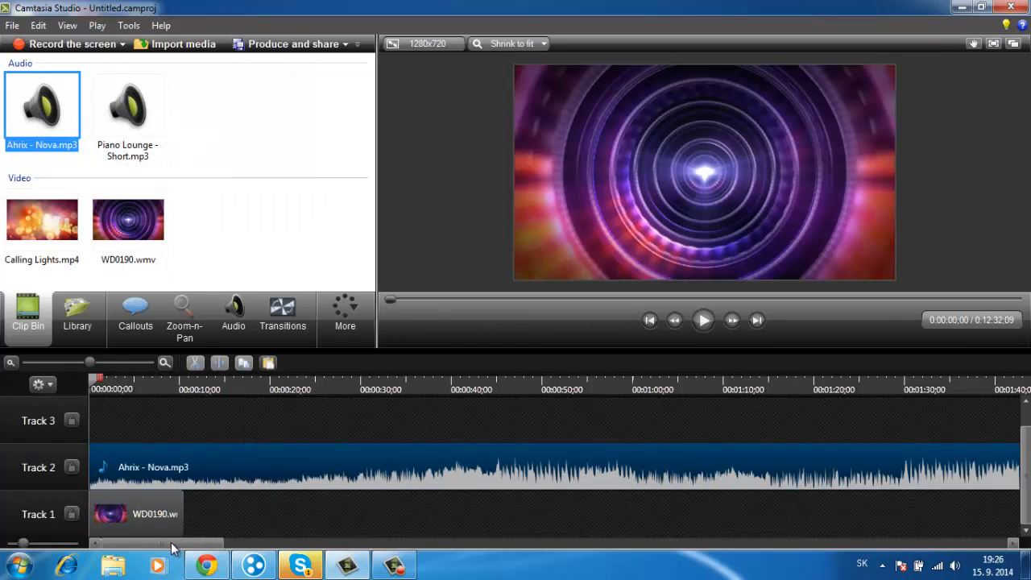
drag(172, 548, 971, 536)
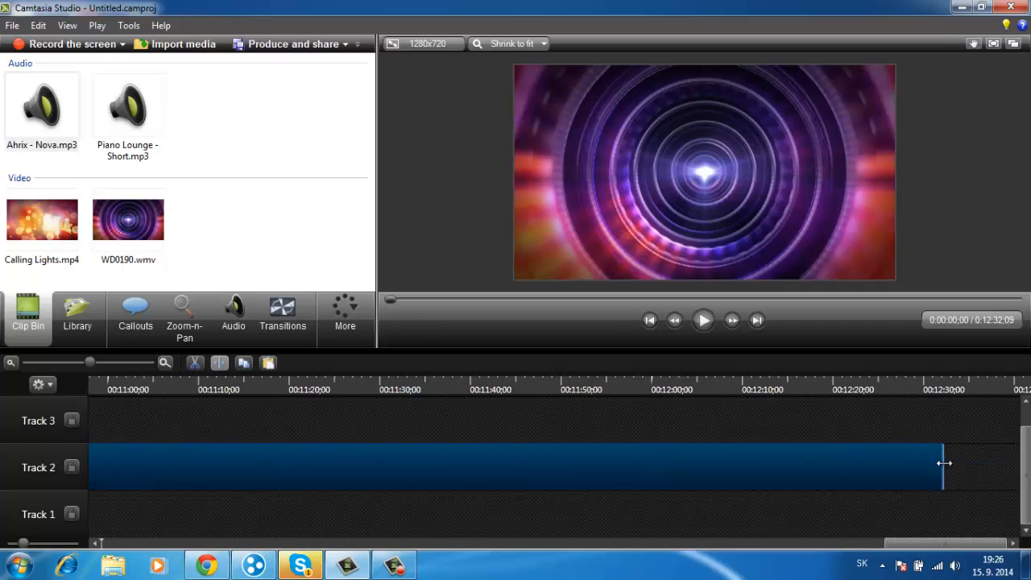
drag(944, 463, 185, 469)
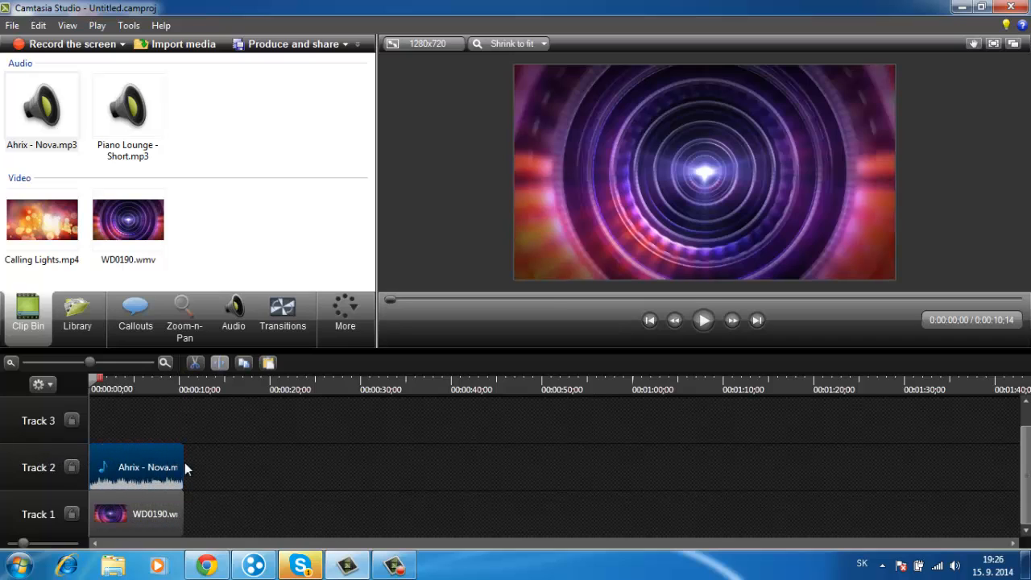
- Play the first seconds of the combined WD0190 video and Ahrix - Nova music, and pause playback
click(703, 320)
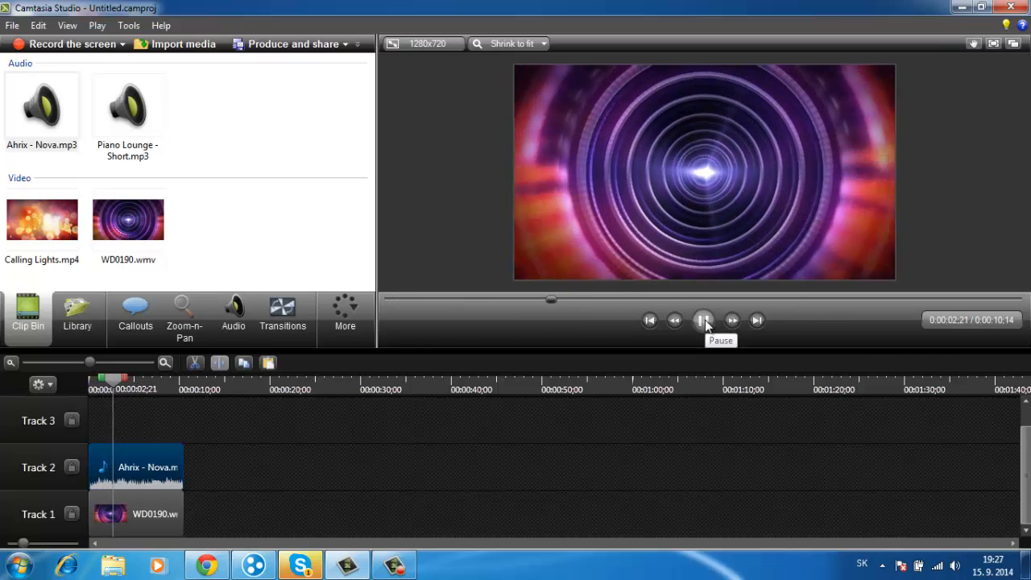
click(704, 320)
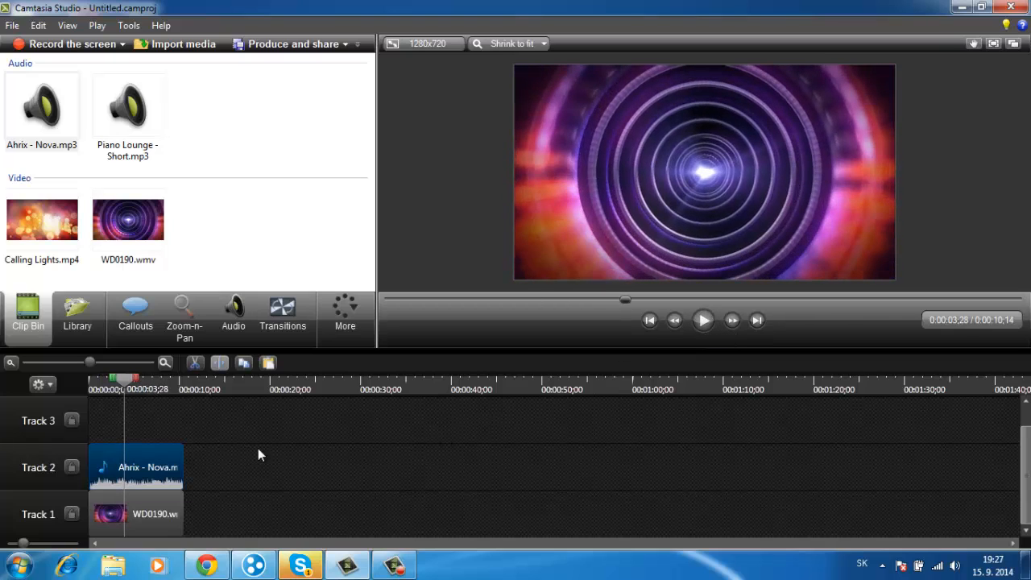
- Add a rectangular text callout without visible fill at about 0:00:03;15 and enlarge its frame across the central rings of the video
drag(125, 379, 133, 388)
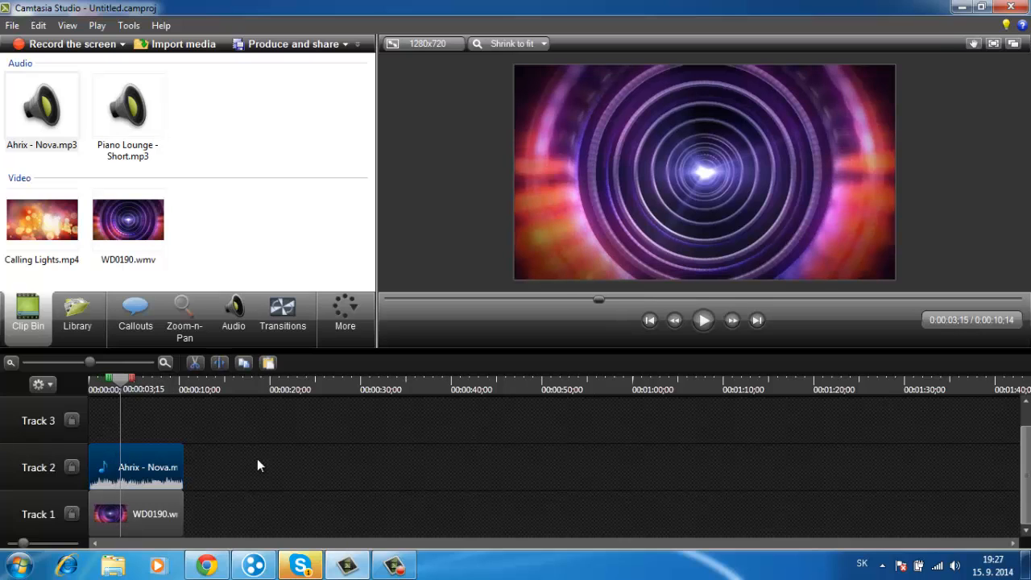
click(136, 319)
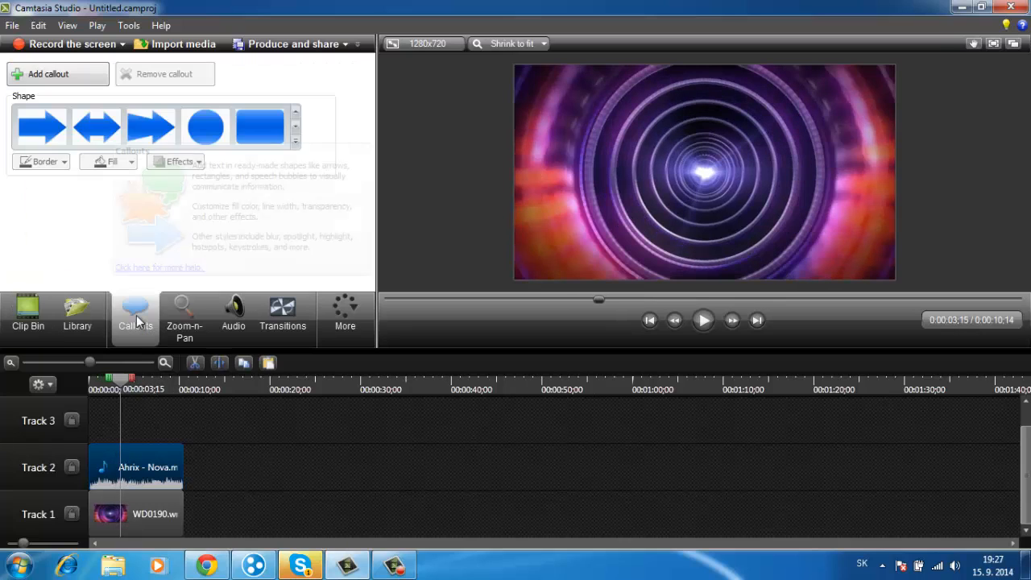
click(262, 131)
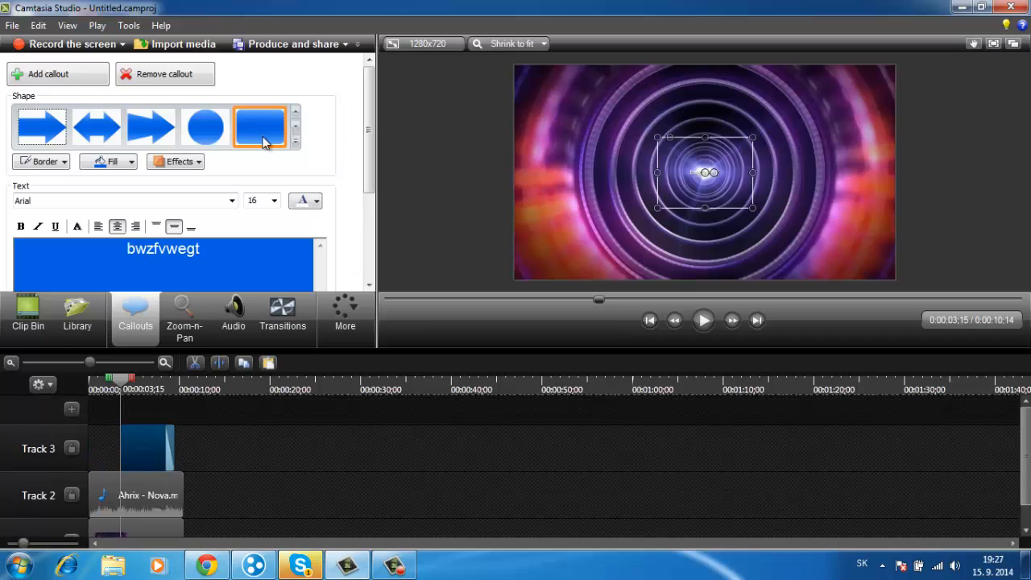
mouse_move(101, 387)
mouse_down()
mouse_move(123, 387)
mouse_move(105, 386)
mouse_up()
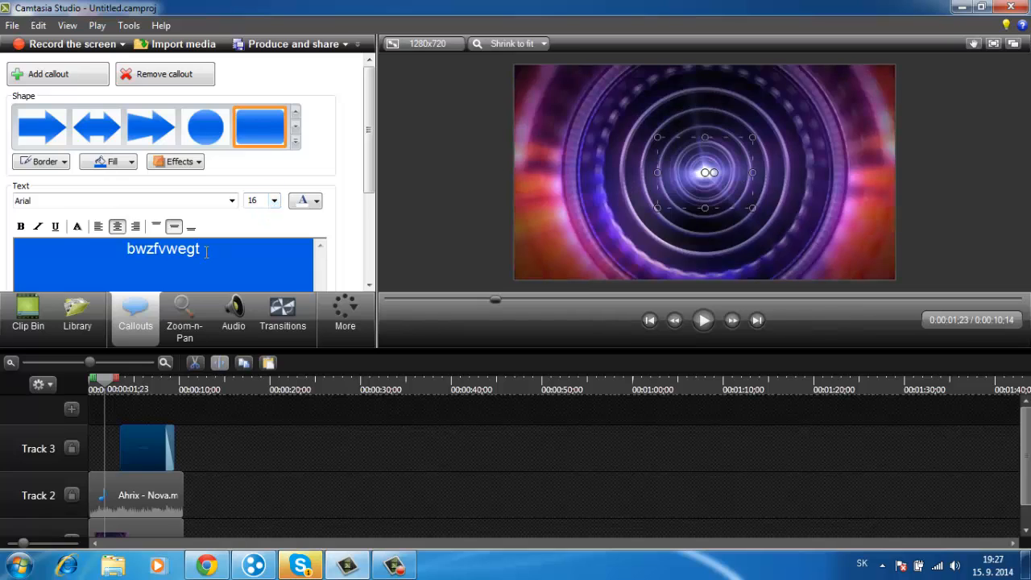
drag(705, 208, 705, 245)
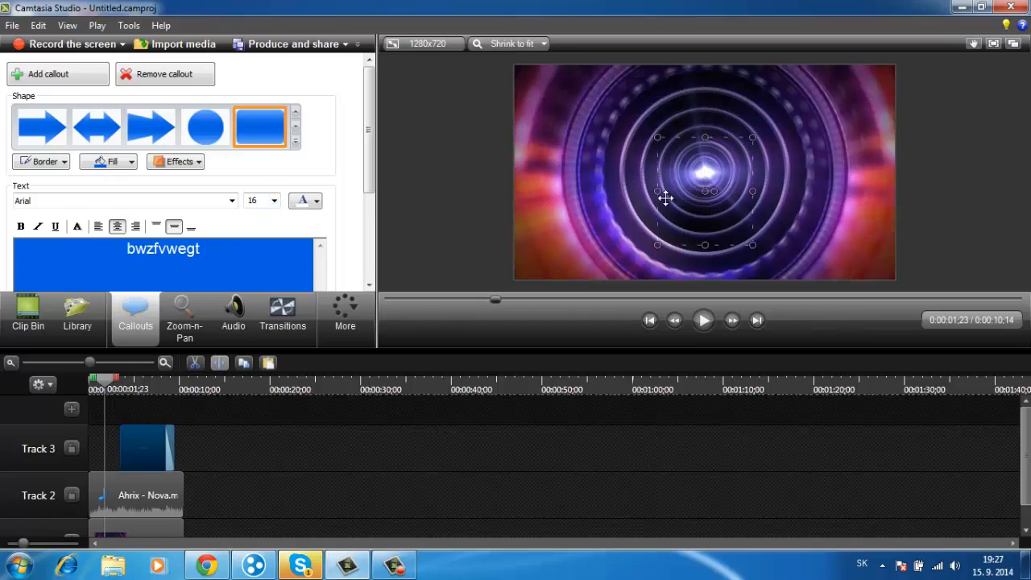
drag(660, 194, 595, 190)
drag(755, 191, 827, 193)
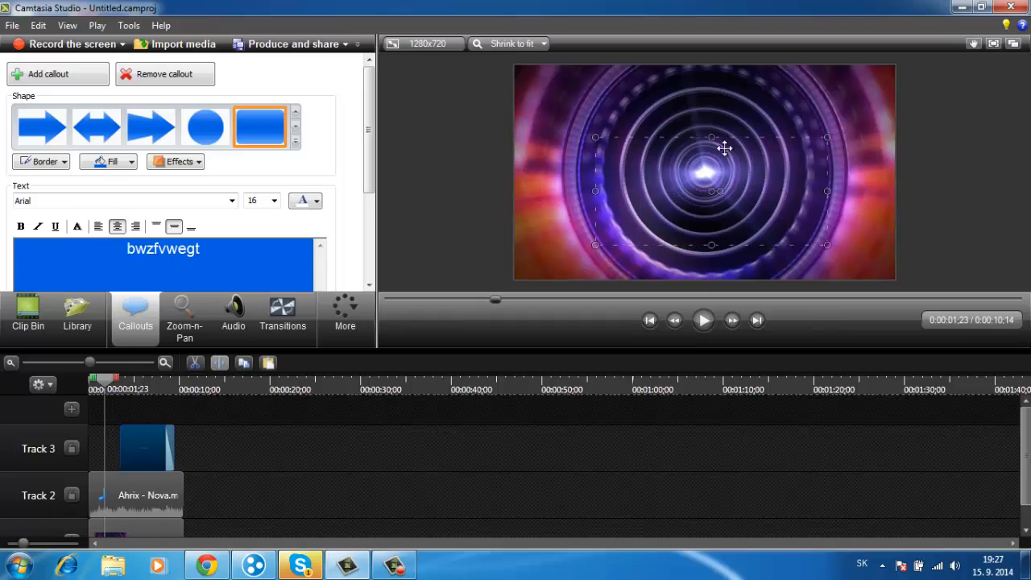
drag(711, 135, 711, 109)
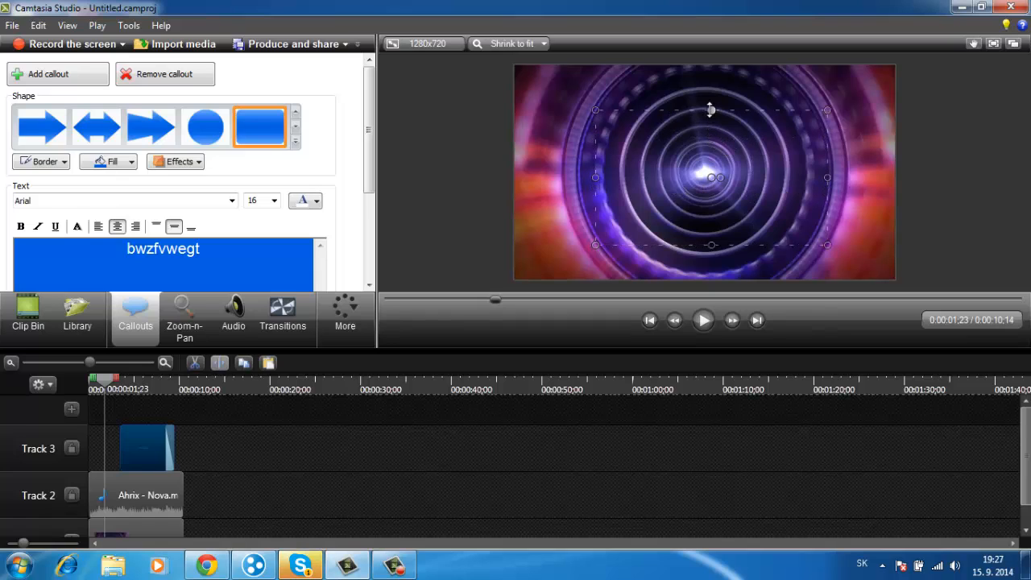
click(591, 171)
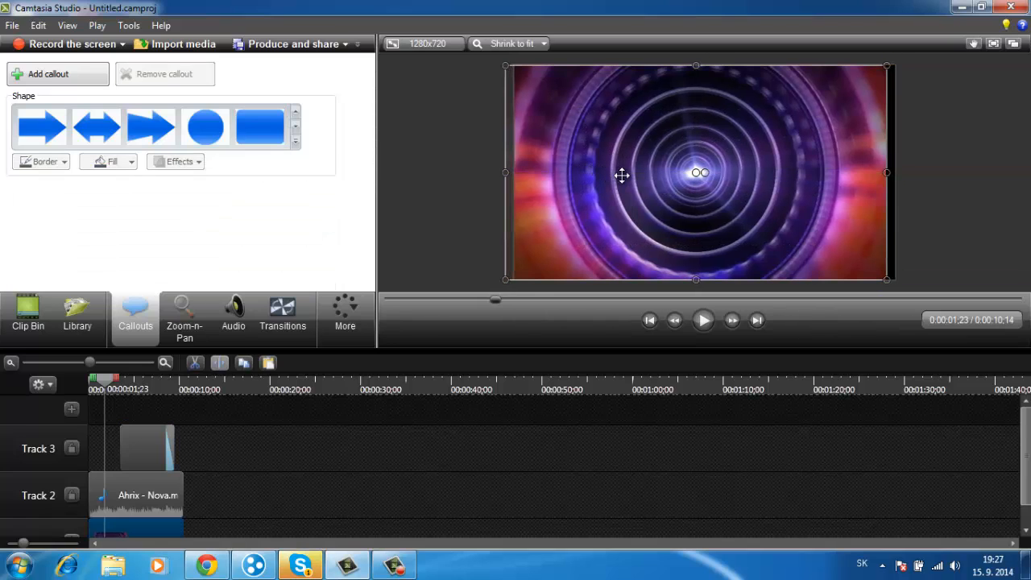
drag(505, 173, 514, 172)
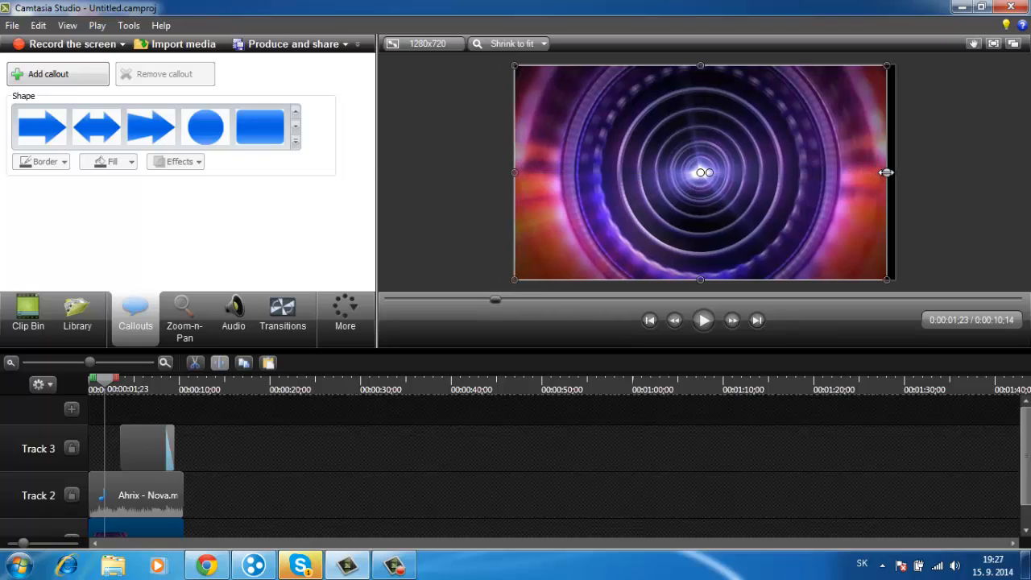
drag(886, 171, 896, 172)
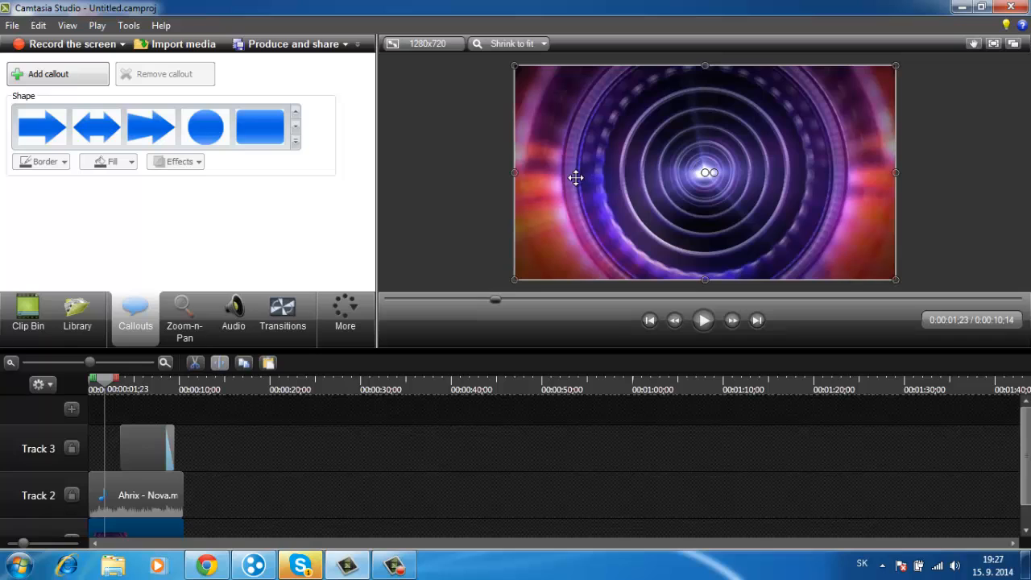
click(258, 133)
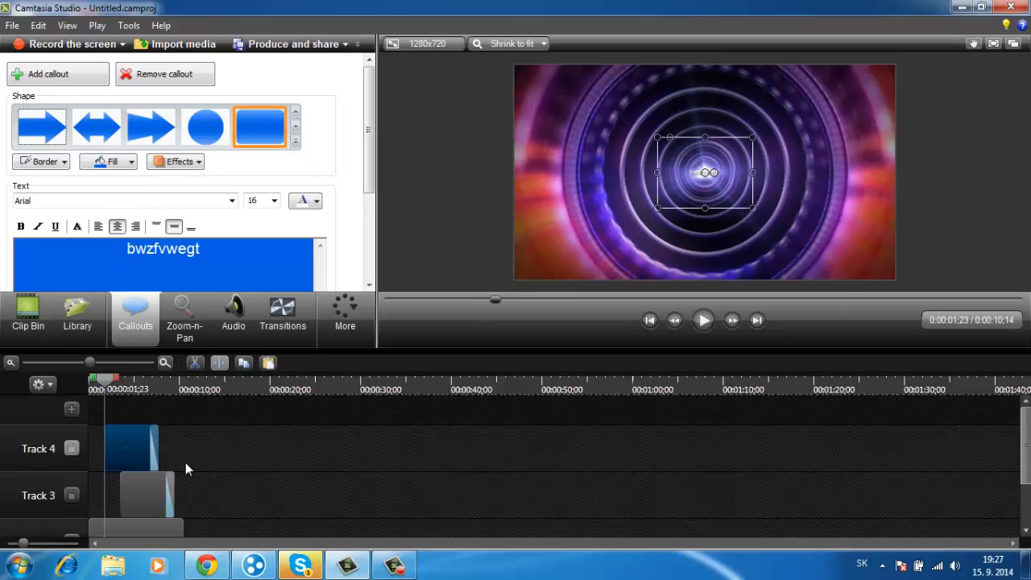
click(196, 363)
- Select the callout on Track 3 and delete its existing text
click(137, 491)
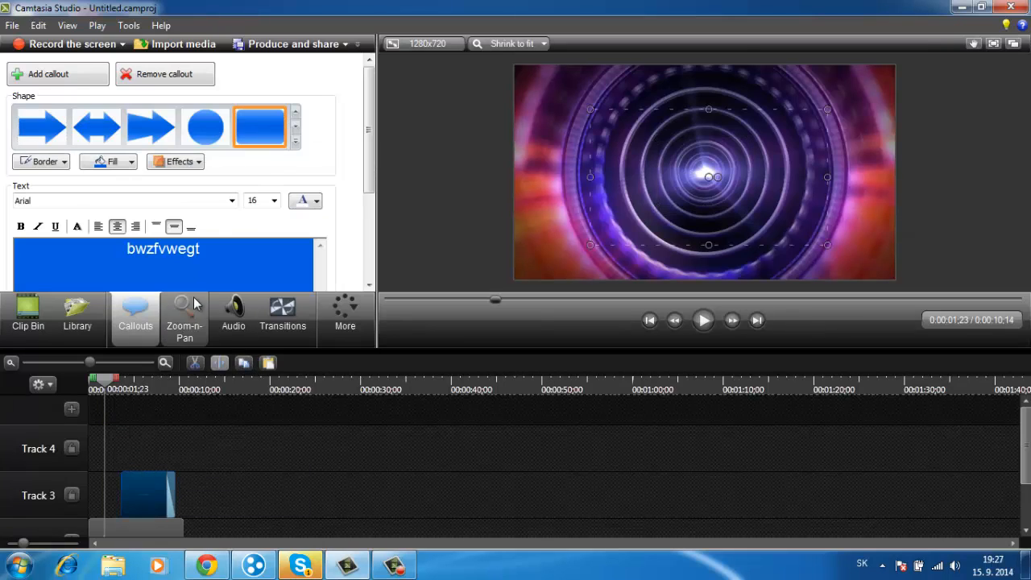
click(274, 200)
click(207, 256)
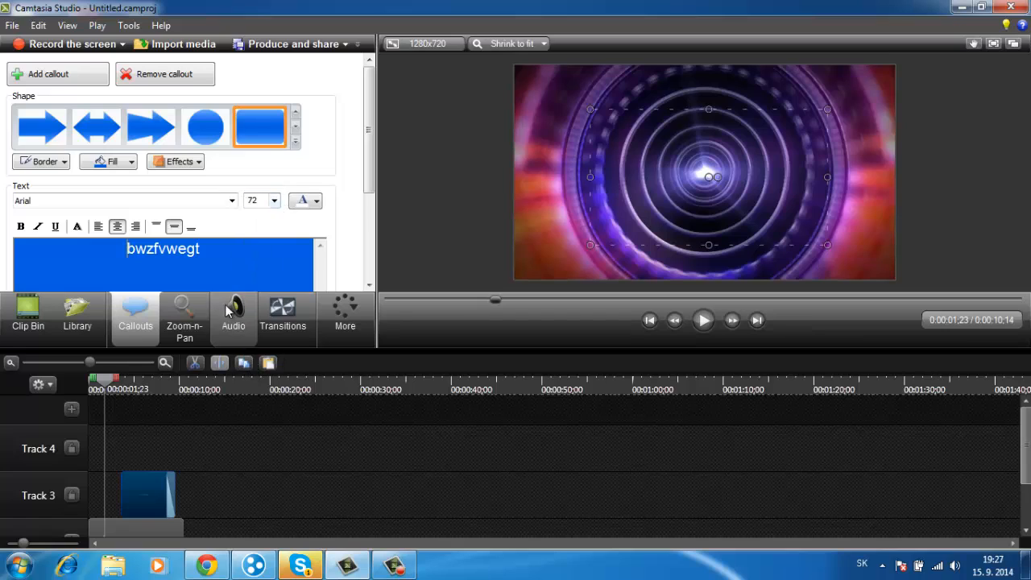
click(207, 257)
key(BackSpace)
key(BackSpace)
key(BackSpace)
key(BackSpace)
key(BackSpace)
key(BackSpace)
key(BackSpace)
key(BackSpace)
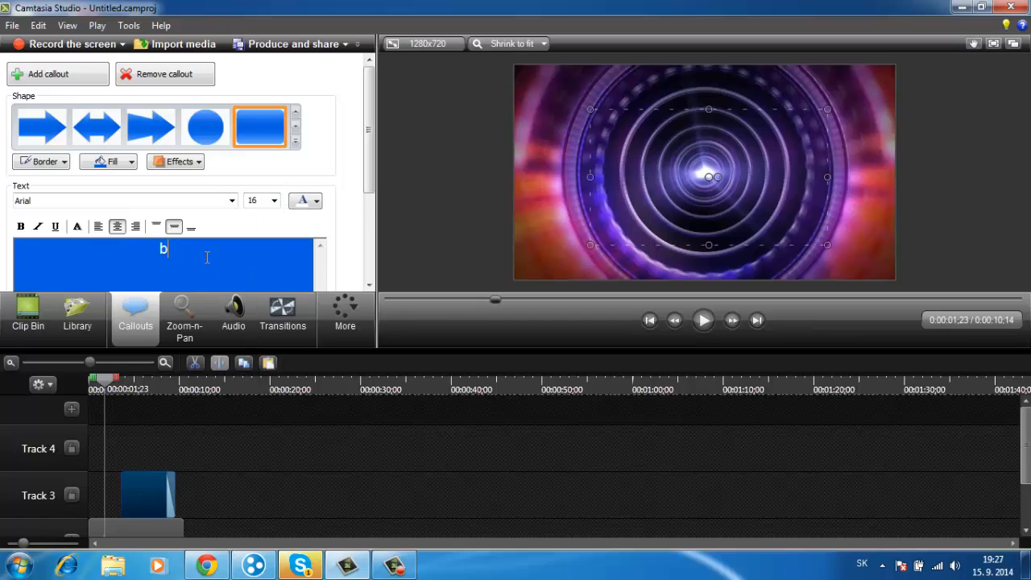
- Set the callout's font size to 72 and enter the text "huzqgefhuw"
click(274, 201)
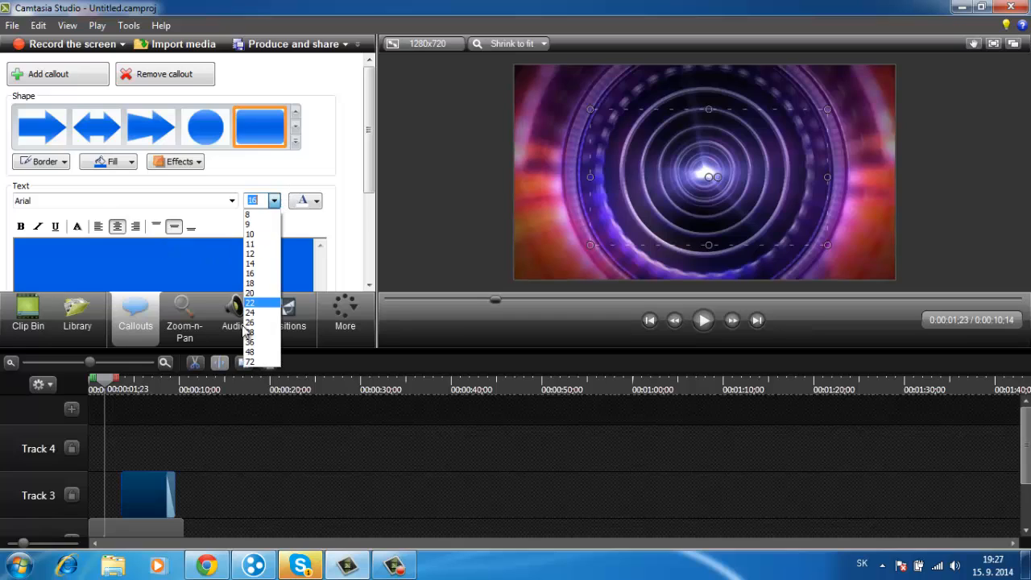
click(258, 362)
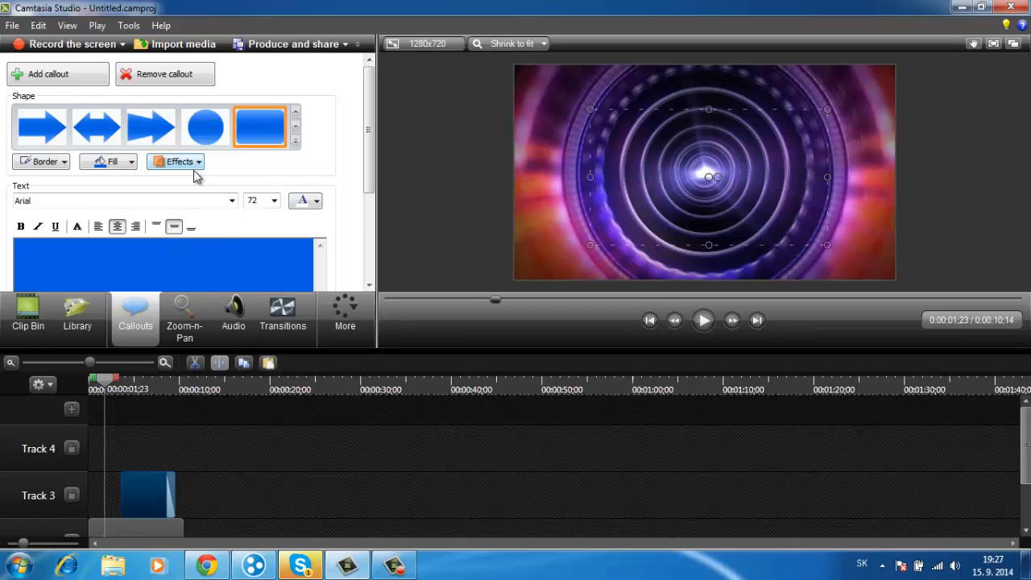
text(huzqg efhuw)
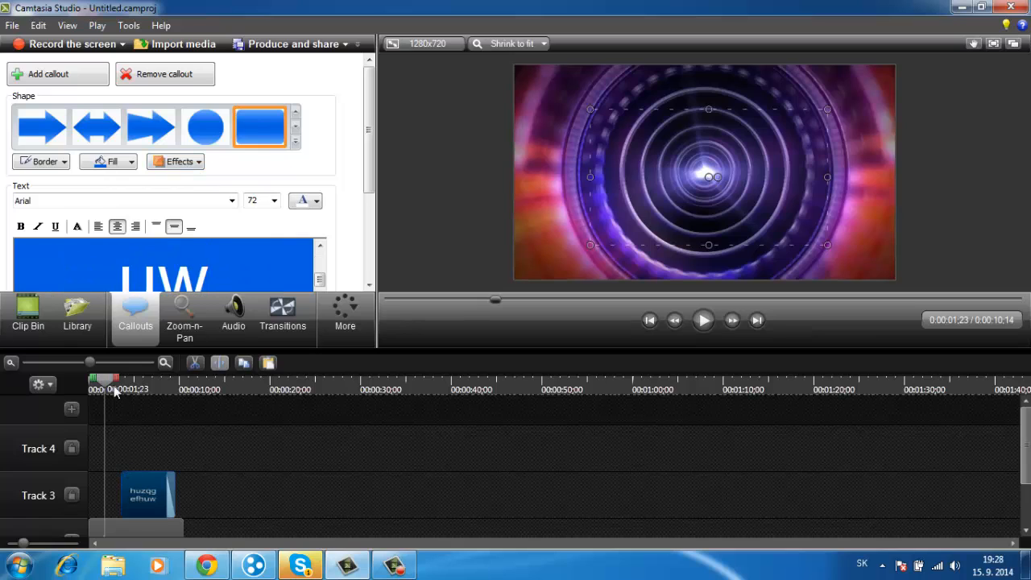
- Return to the Clip Bin and play the intro up to the callout text, pausing at about 0:00:05;29
click(40, 312)
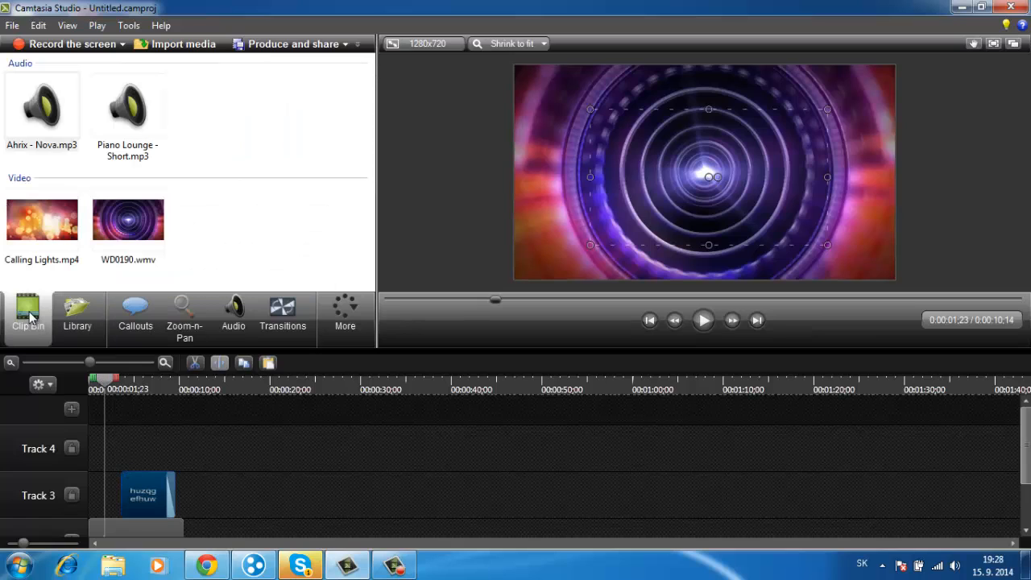
click(703, 319)
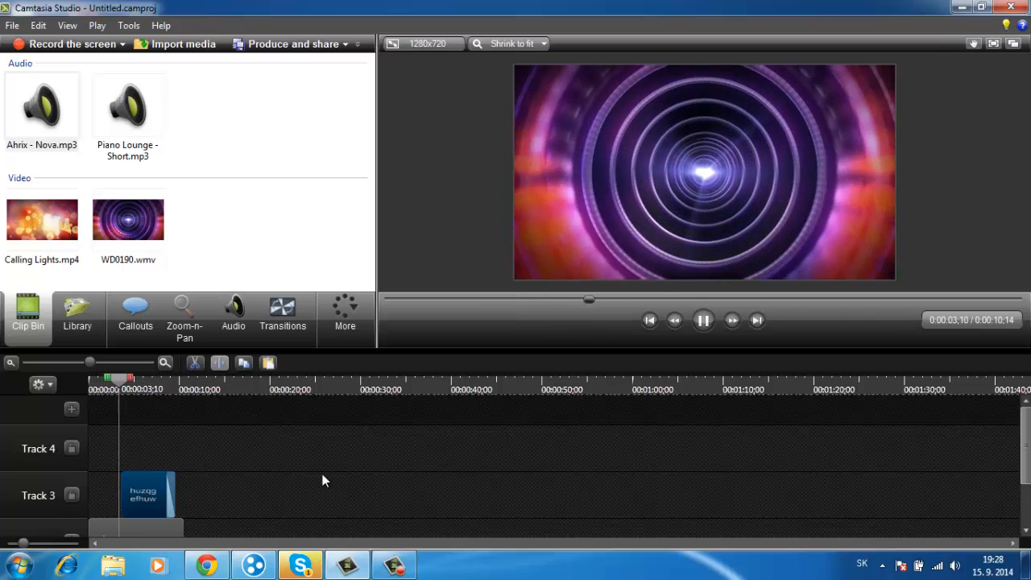
click(703, 320)
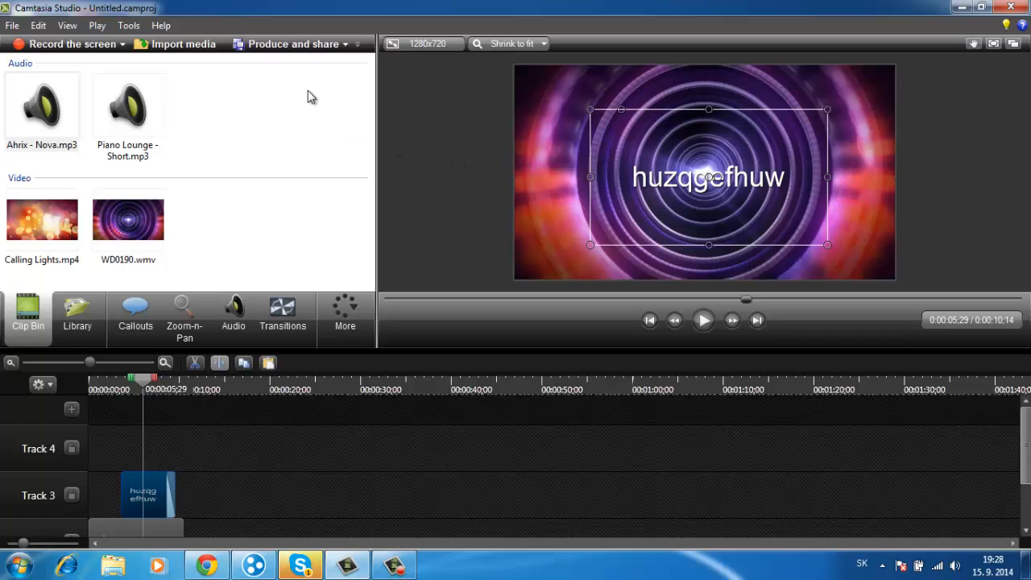
- Start producing the video with the "MP4 only (up to 720p)" preset and continue to the file name and folder settings
click(276, 45)
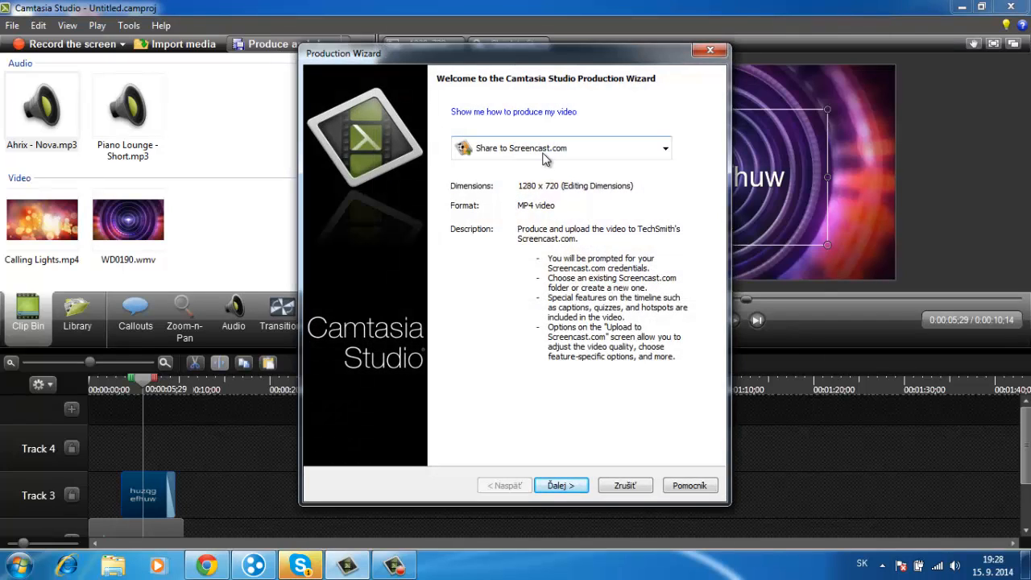
click(666, 151)
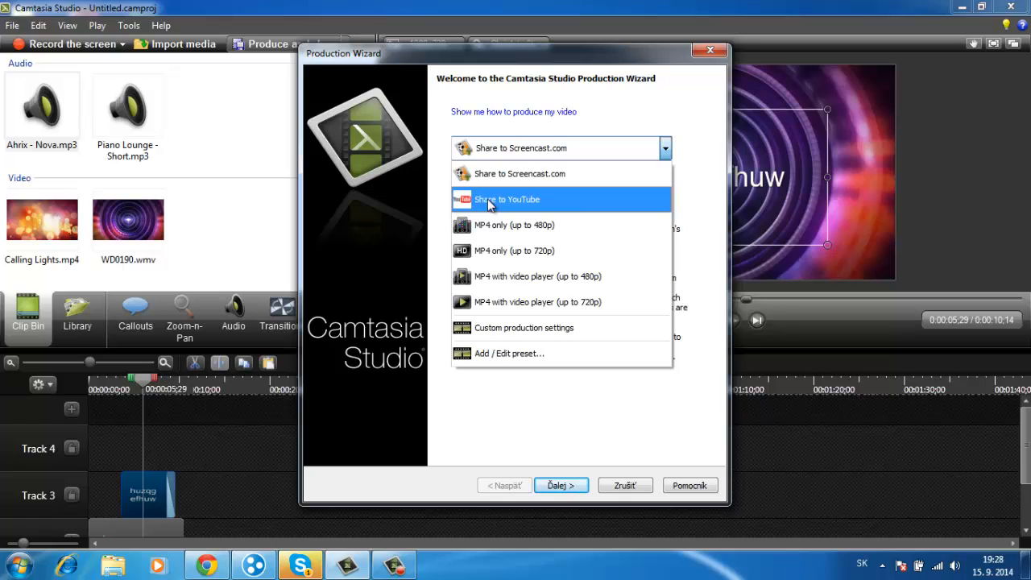
click(488, 257)
click(562, 486)
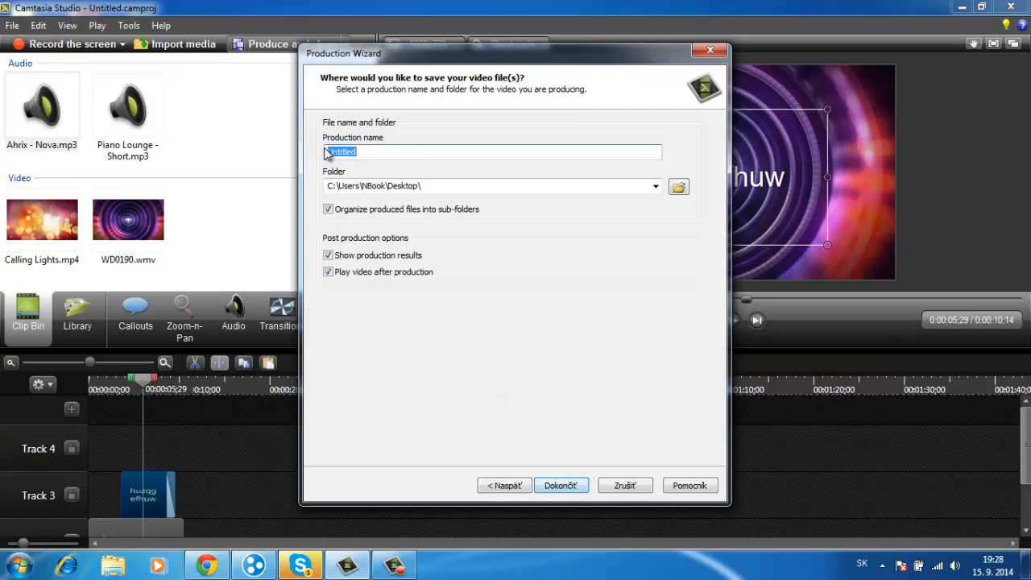
- Name the production "moje video", save it to the desktop as MP4 and start rendering
click(373, 151)
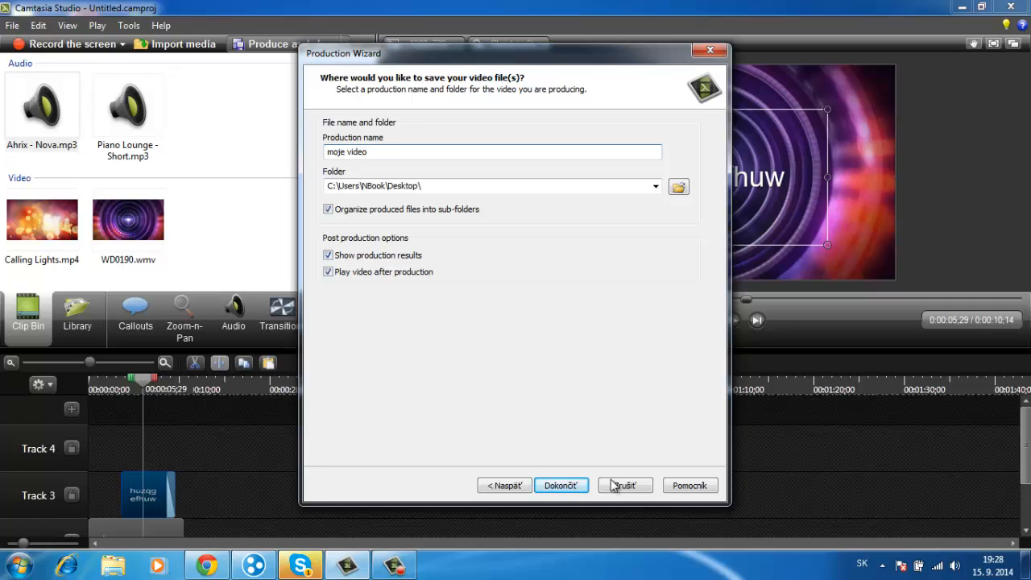
click(679, 185)
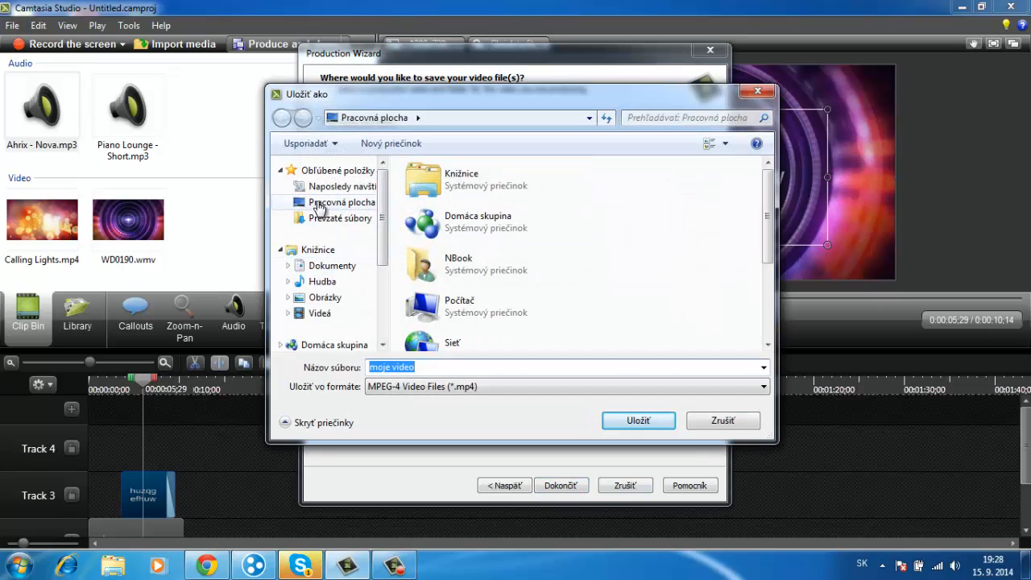
click(644, 423)
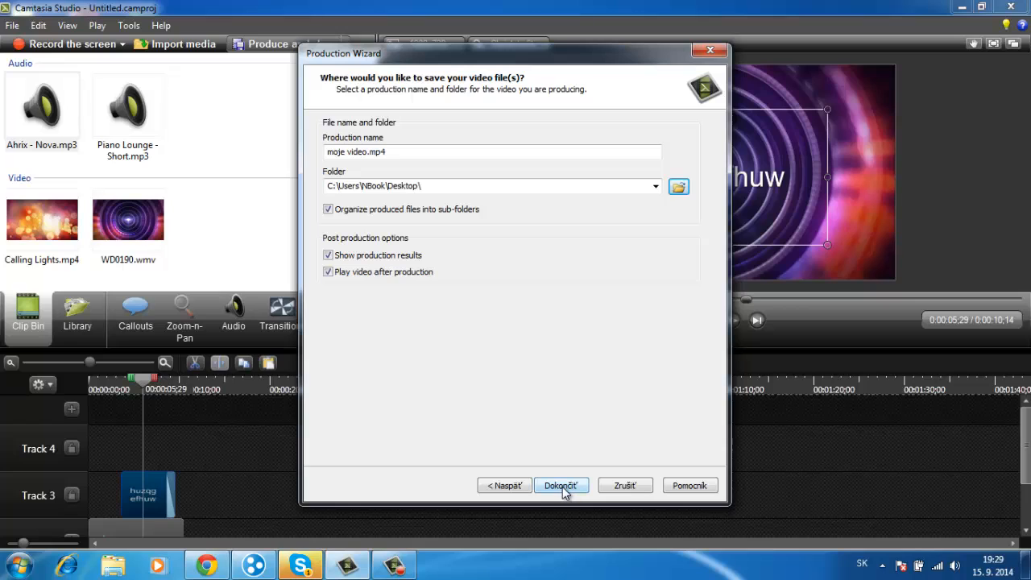
click(562, 486)
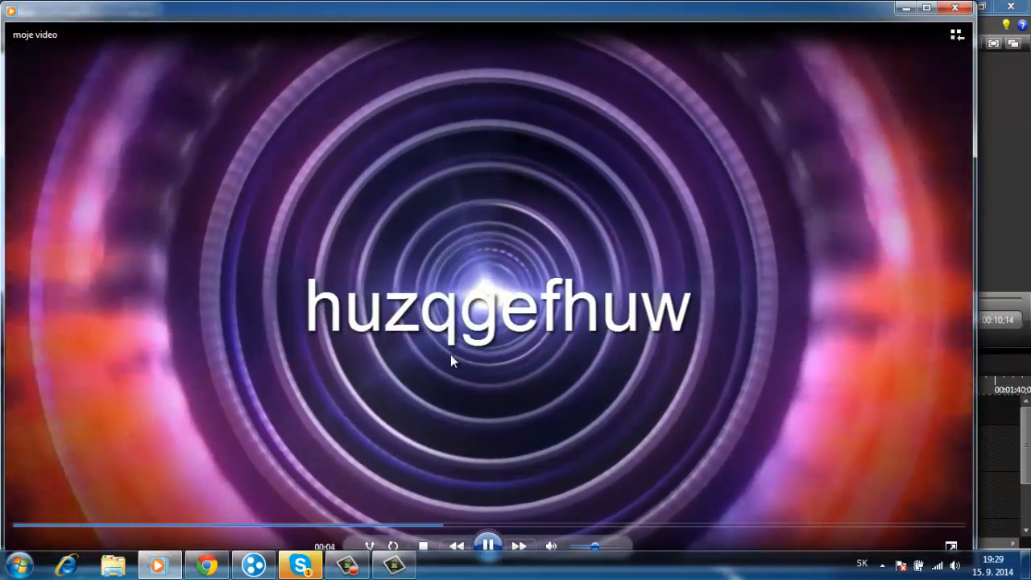
- Pause the produced video, close the media player and finish the production results
click(488, 545)
click(955, 10)
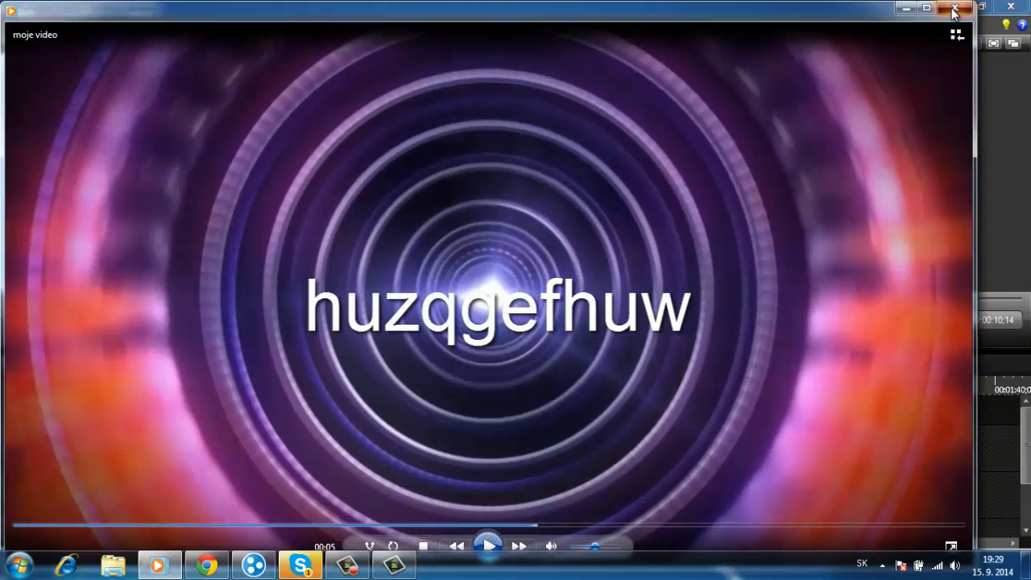
click(560, 485)
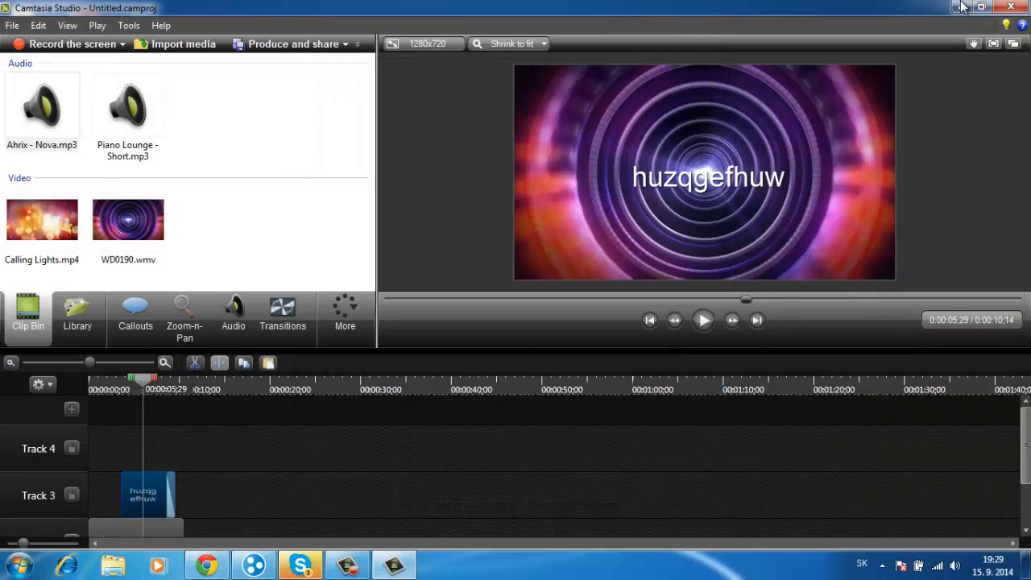
- Minimize Camtasia Studio, open the "moje video" folder on the desktop, play the produced video briefly, and close the player and folder
click(962, 6)
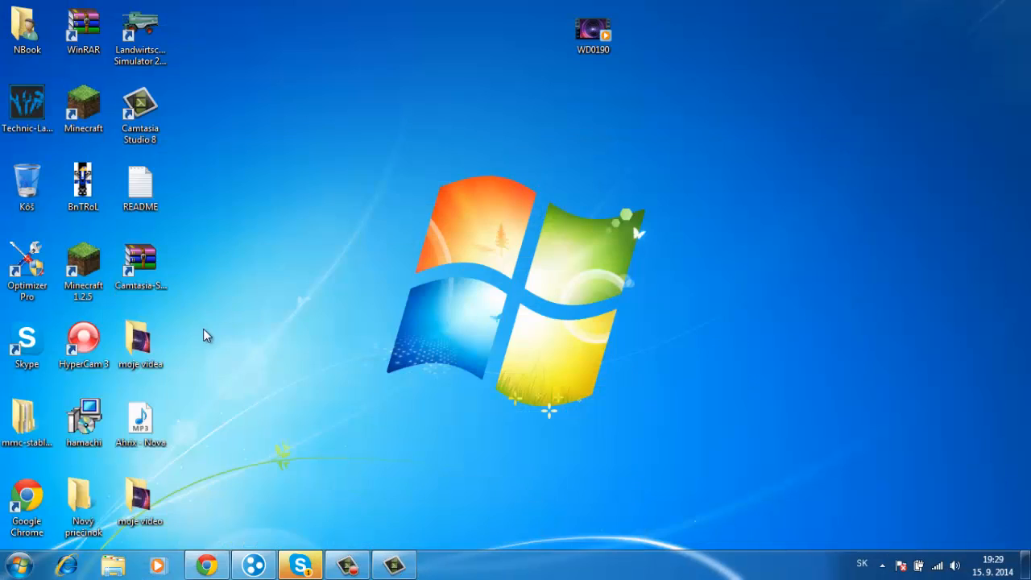
double_click(142, 499)
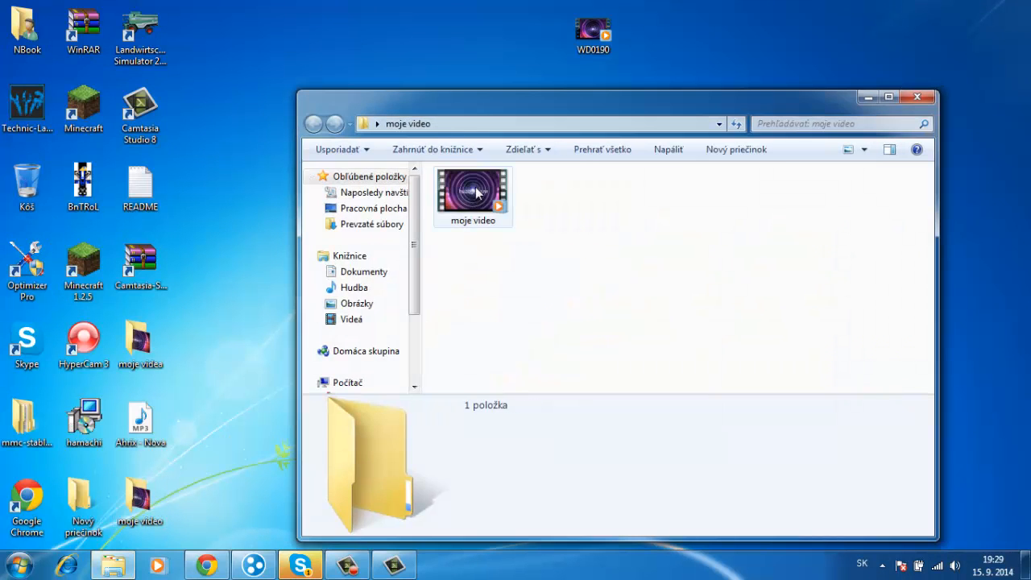
click(475, 193)
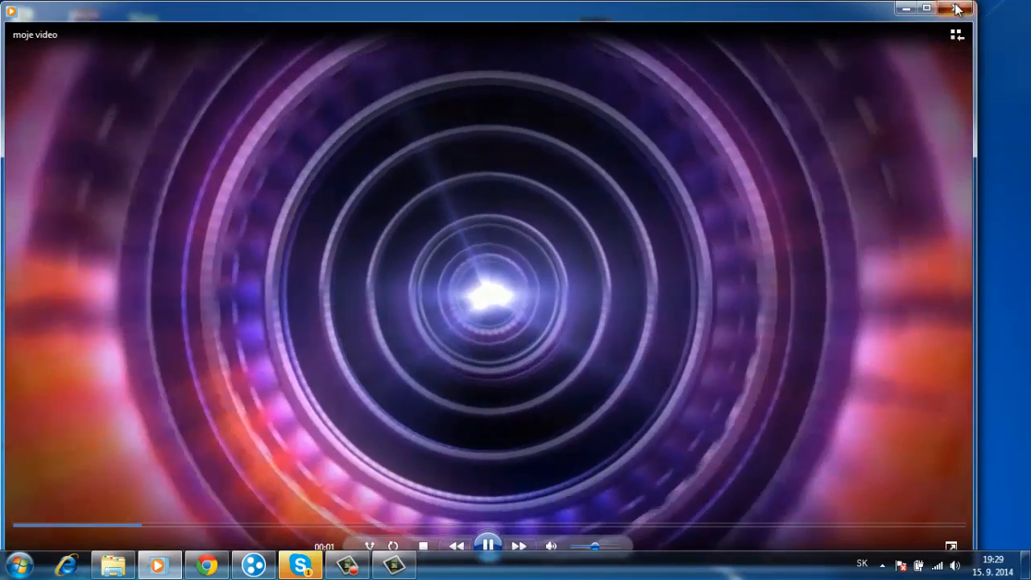
click(954, 8)
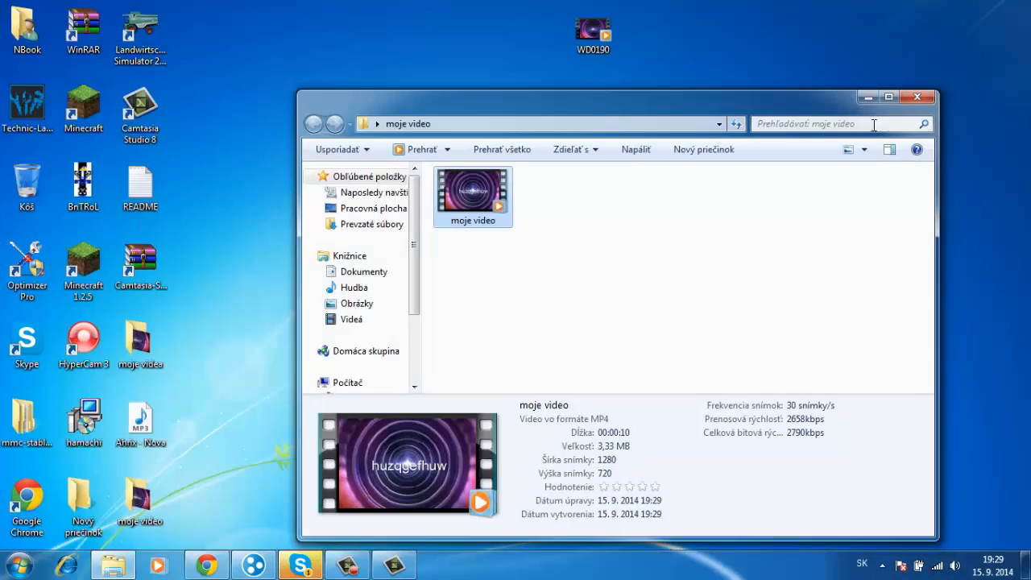
click(915, 98)
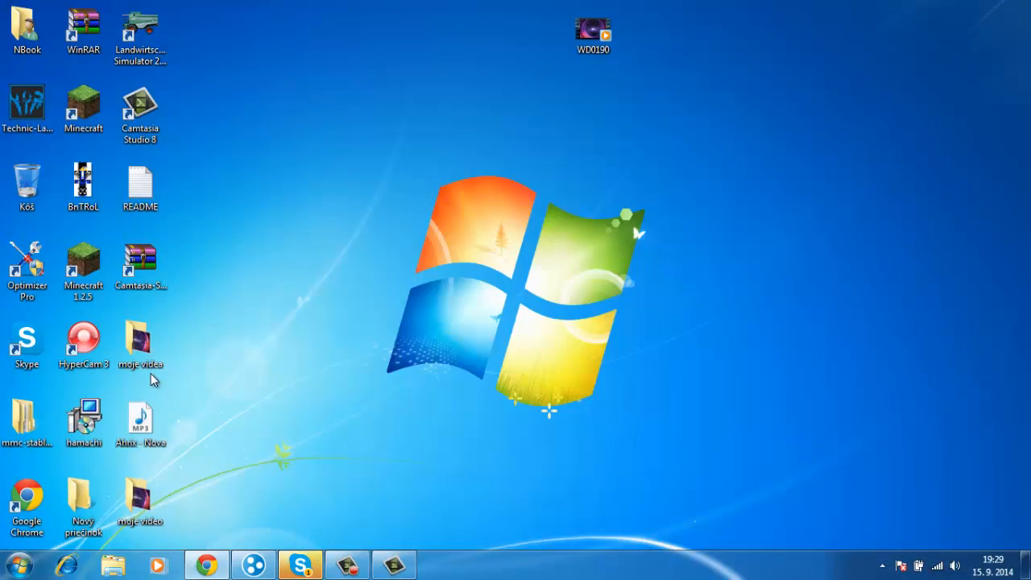